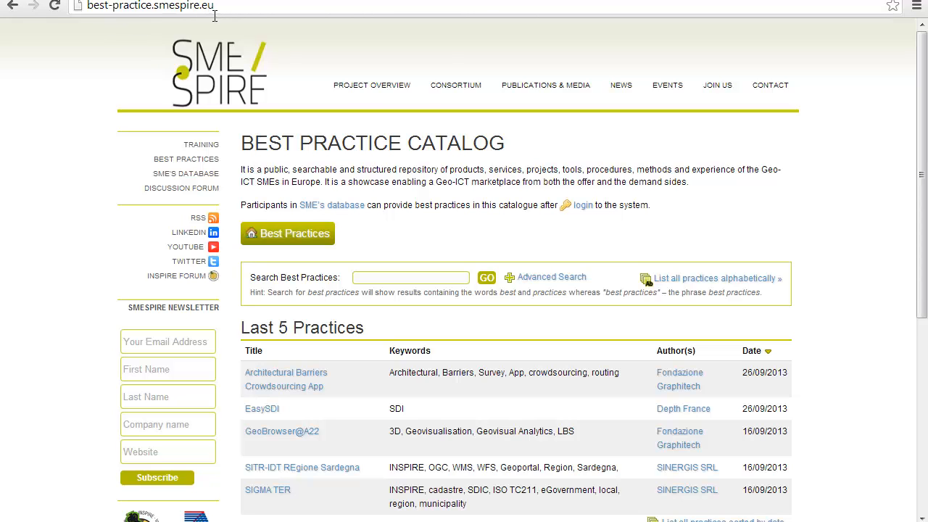
# Step: Go to the SMESPIRE catalog's web address and bring up its login form
pyautogui.click(213, 9)
pyautogui.click(270, 40)
pyautogui.click(580, 206)
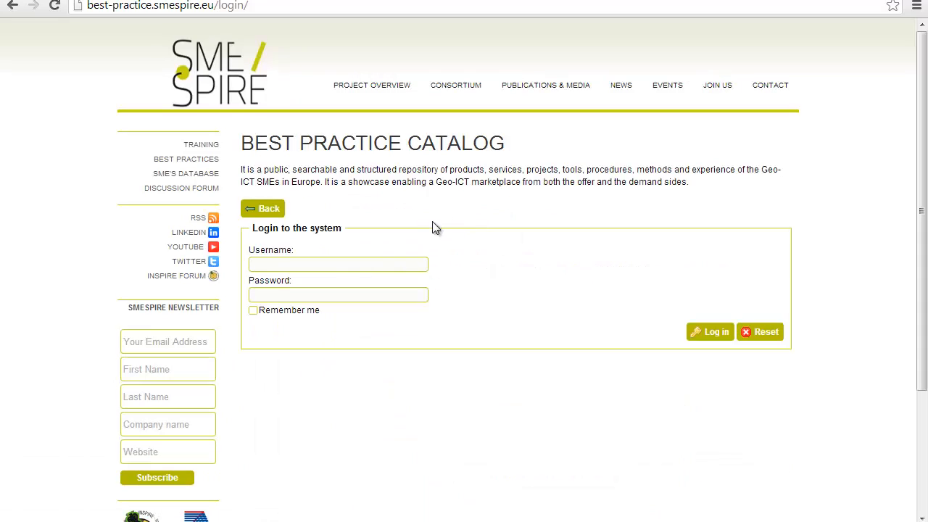
# Step: Sign in with the saved account username and password
pyautogui.click(362, 267)
pyautogui.write('Agi')
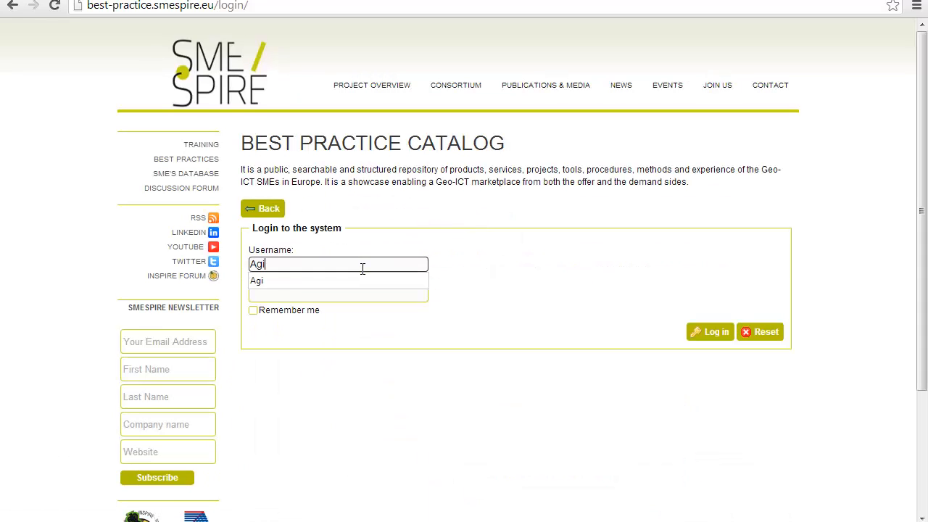
pyautogui.press('Tab')
pyautogui.hotkey('ctrl', 'v')
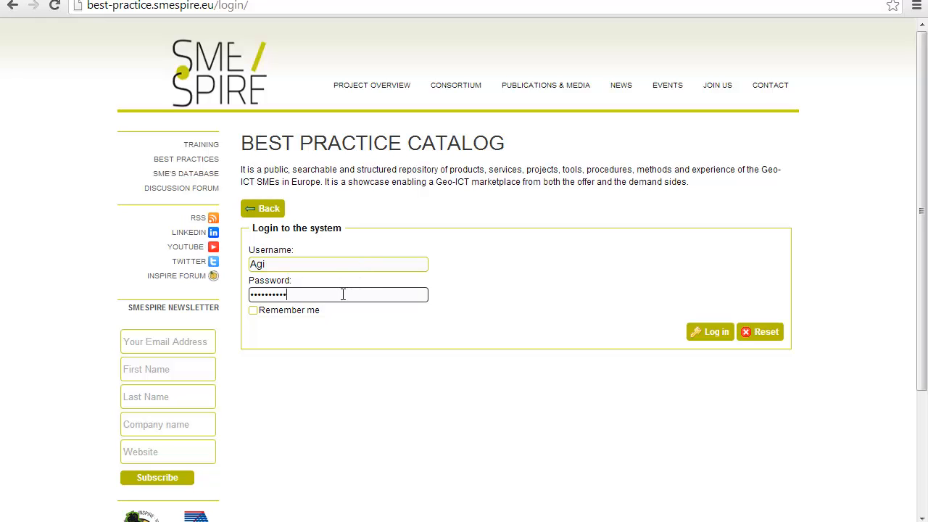
pyautogui.click(310, 319)
pyautogui.click(702, 330)
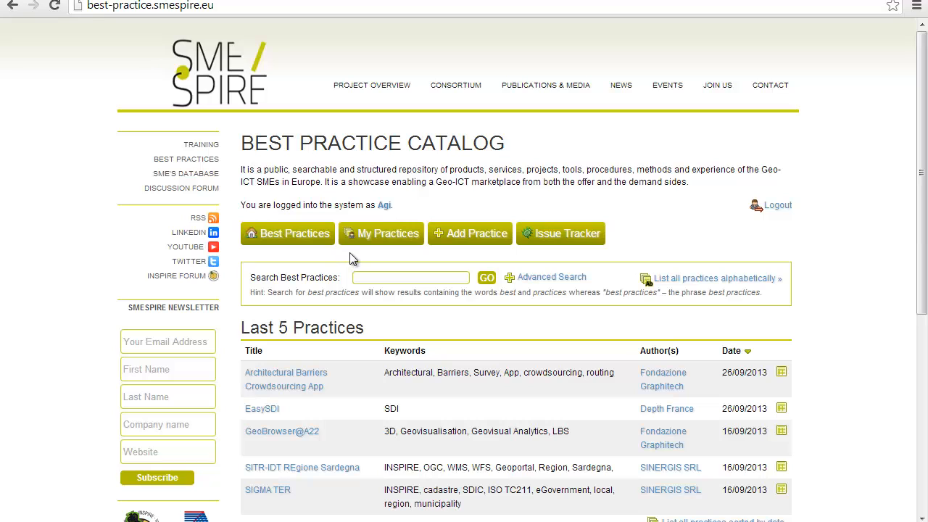
# Step: Start a new practice from Add Practice
pyautogui.click(449, 246)
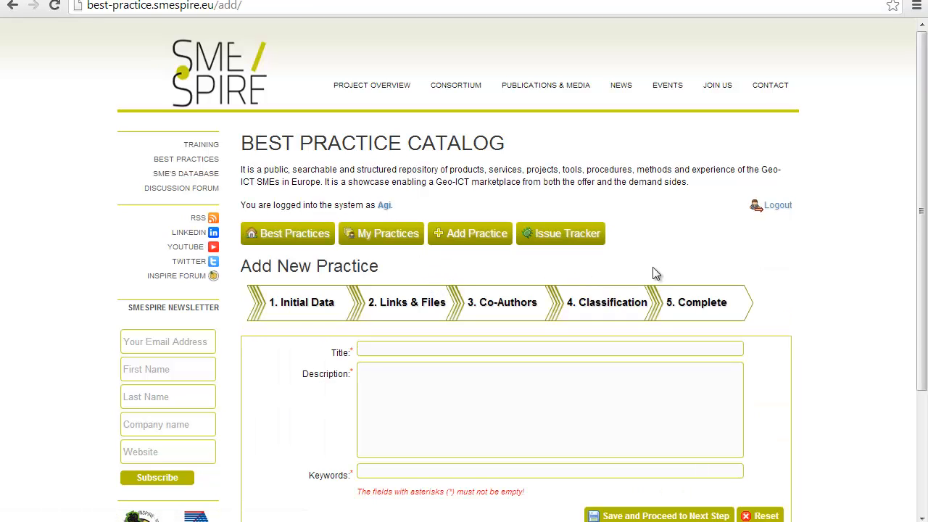
pyautogui.moveTo(922, 200); pyautogui.dragTo(828, 248)
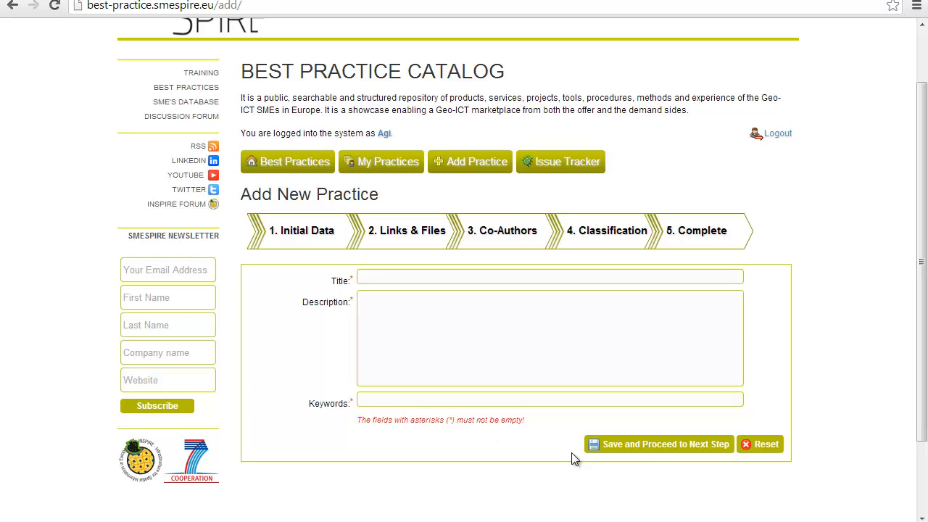
pyautogui.scroll(-2, 517, 180)
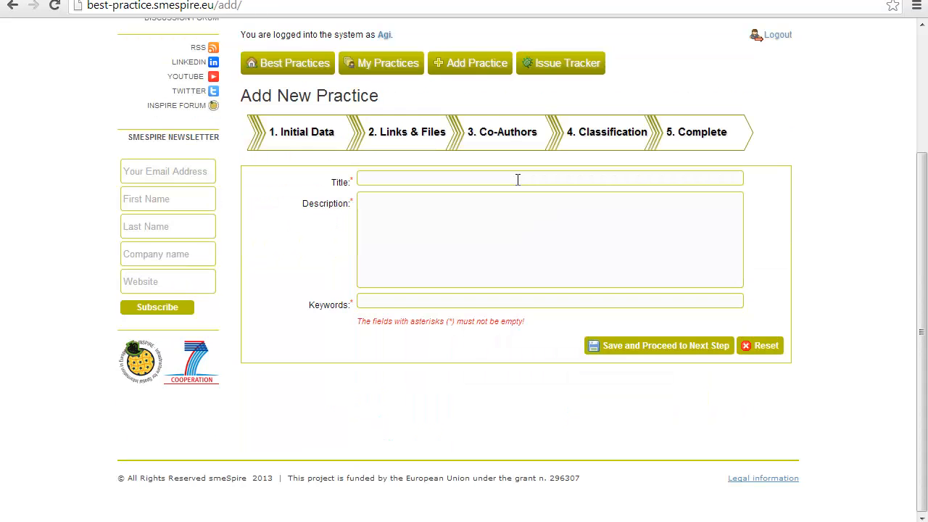
# Step: Enter title 'Report on data quality evaluation', a description and keywords 'data quality', then save and proceed
pyautogui.click(518, 180)
pyautogui.write('Report on data quality evaluation')
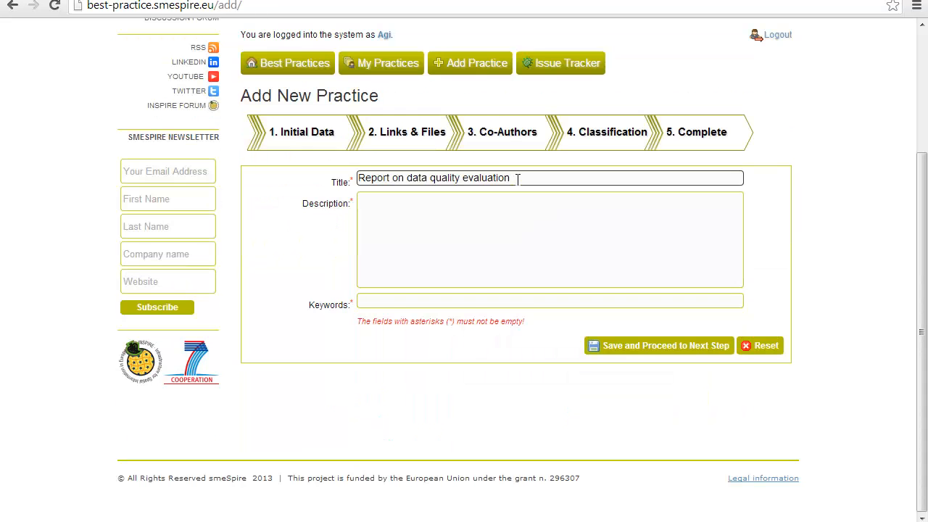
pyautogui.press('Tab')
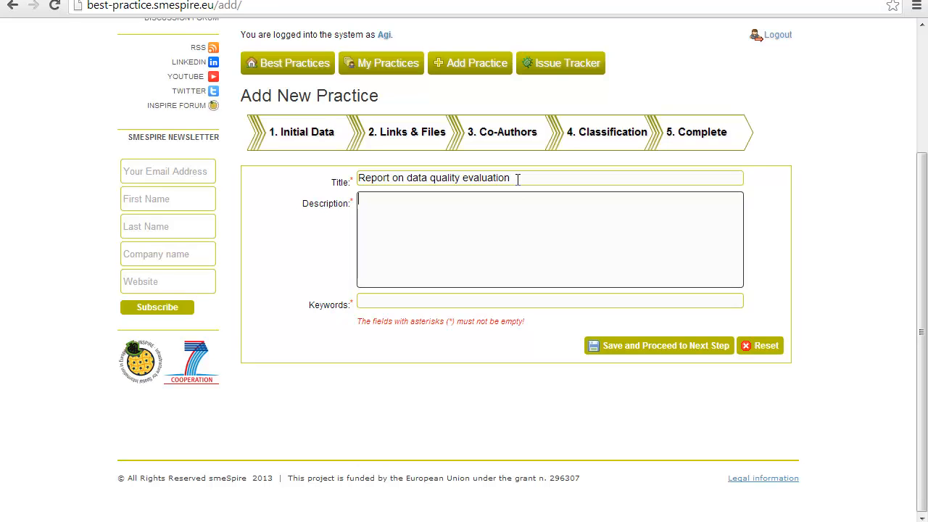
pyautogui.hotkey('ctrl', 'v')
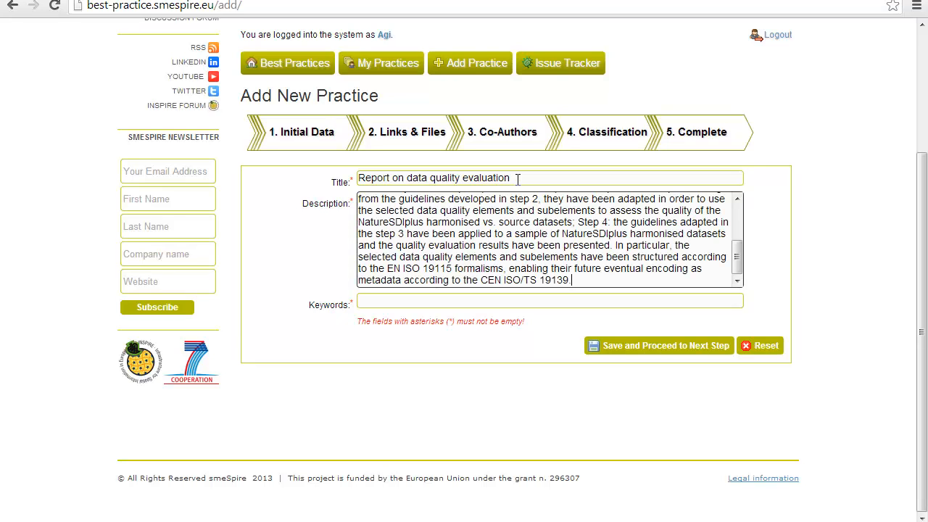
pyautogui.press('Tab')
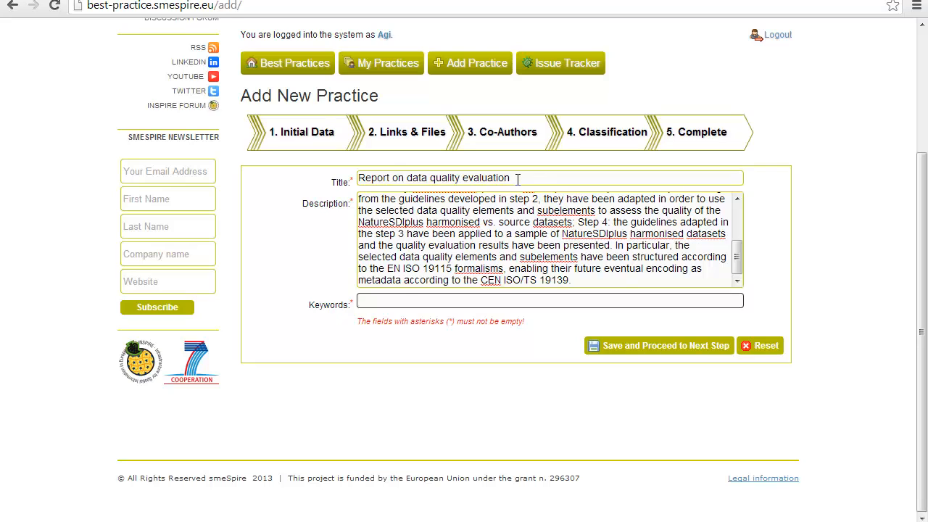
pyautogui.write('data quality')
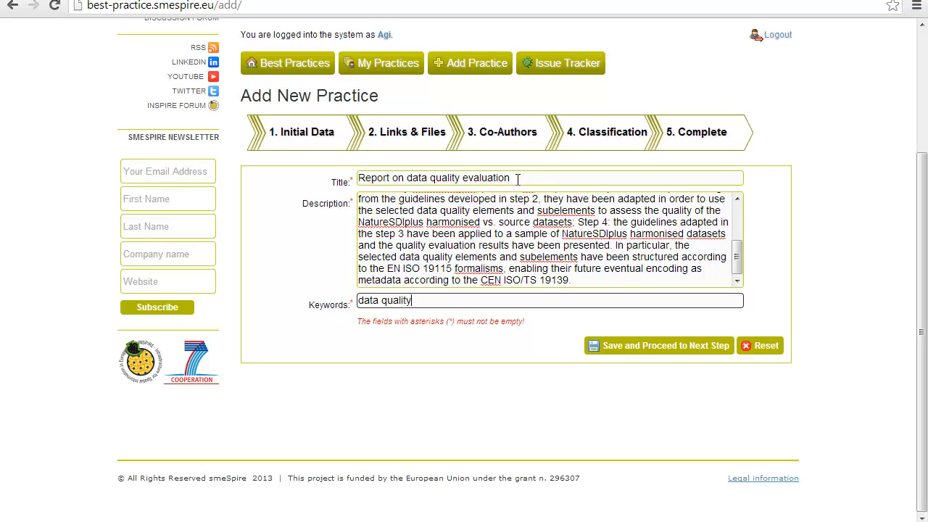
pyautogui.click(629, 348)
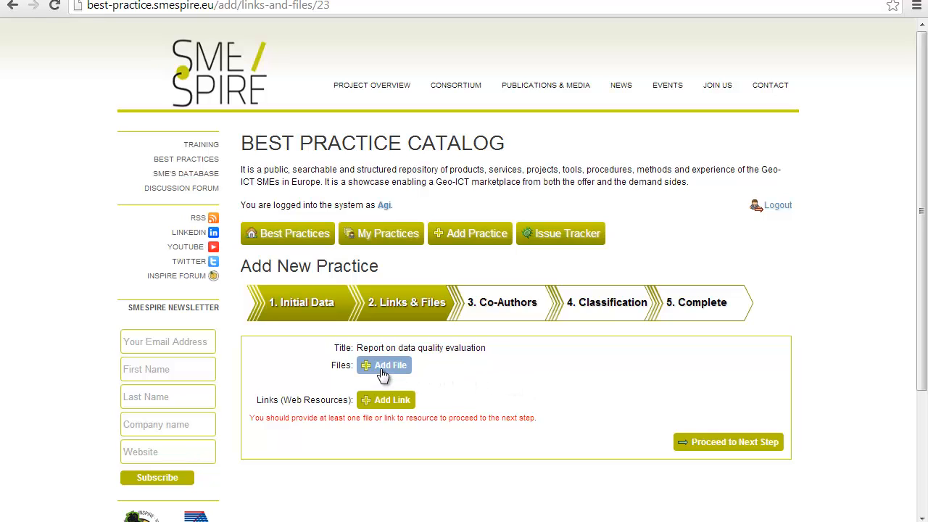
pyautogui.click(389, 403)
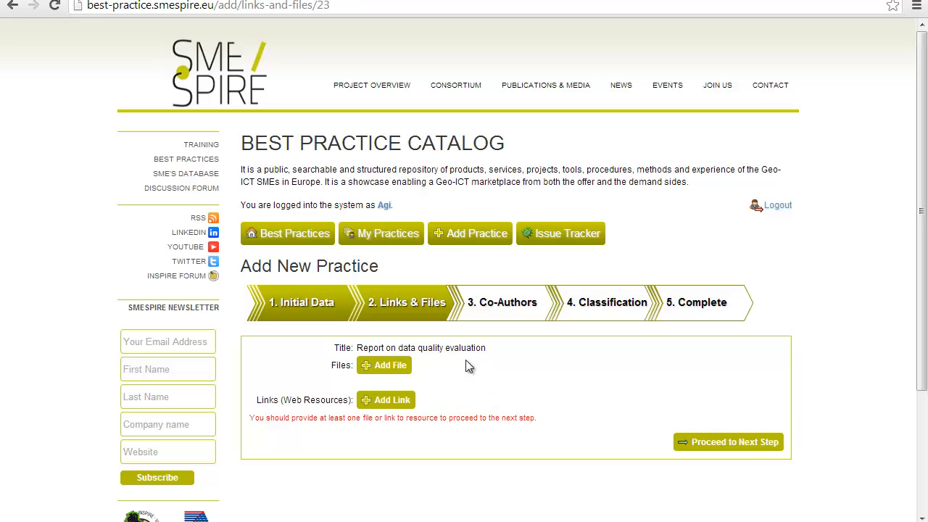
# Step: Upload D5.3_Quality_Evaluation_V2.0.pdf as a file of the practice
pyautogui.click(404, 370)
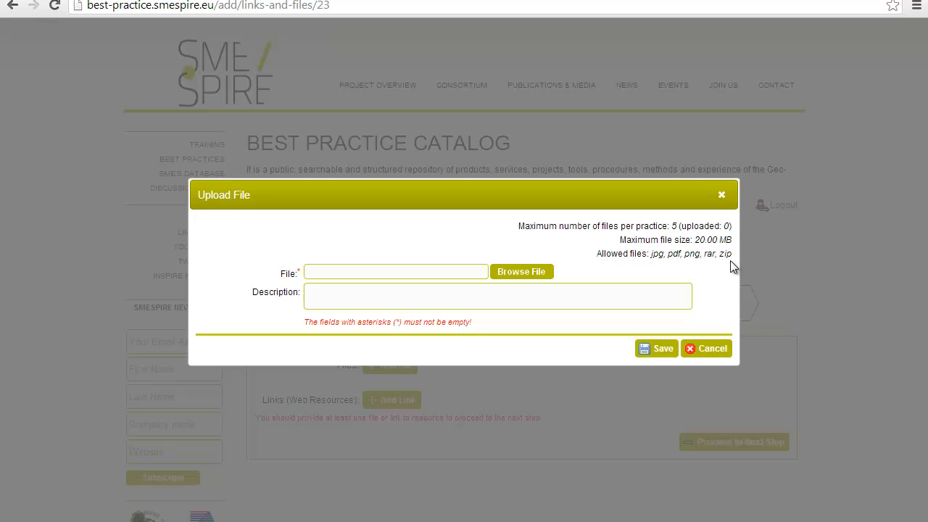
pyautogui.click(534, 276)
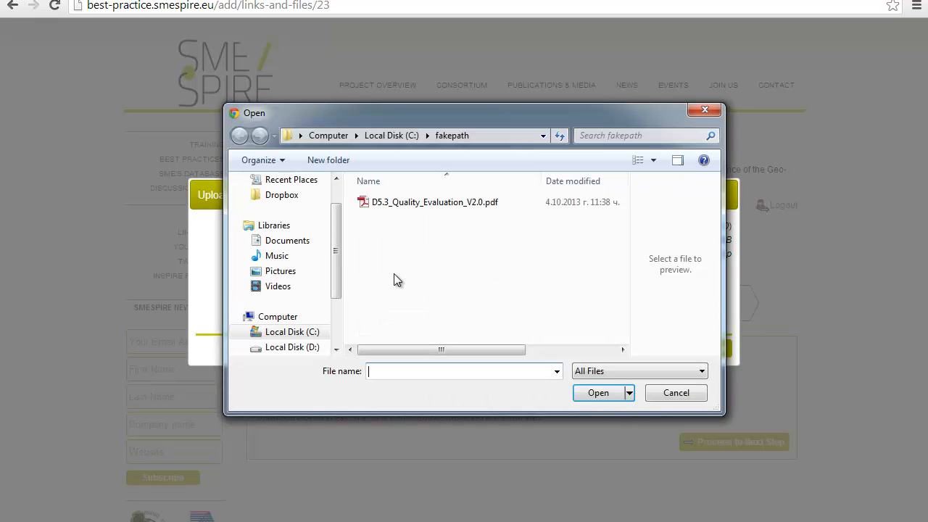
pyautogui.doubleClick(393, 207)
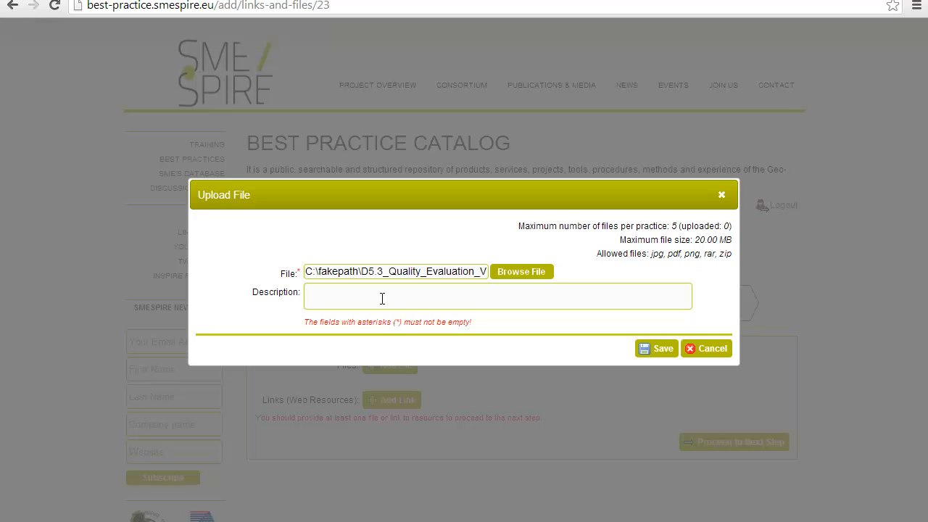
pyautogui.click(382, 299)
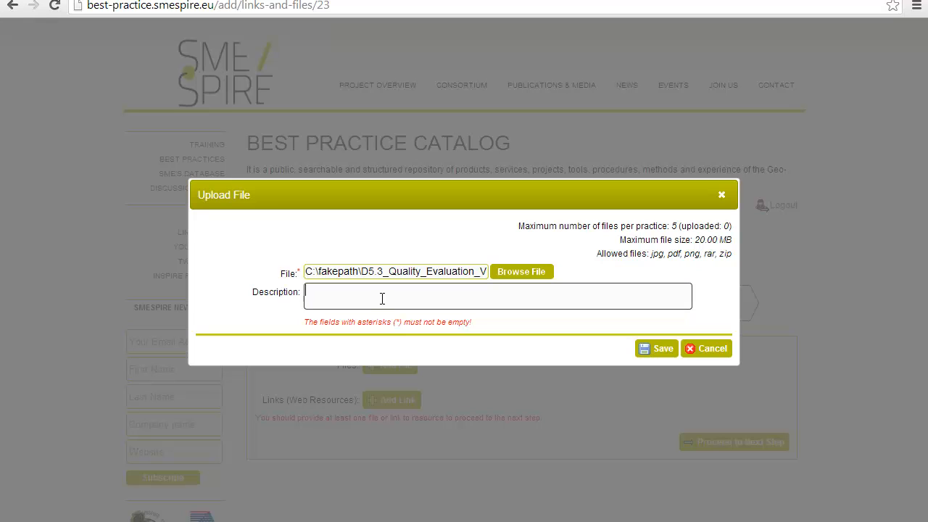
pyautogui.click(647, 353)
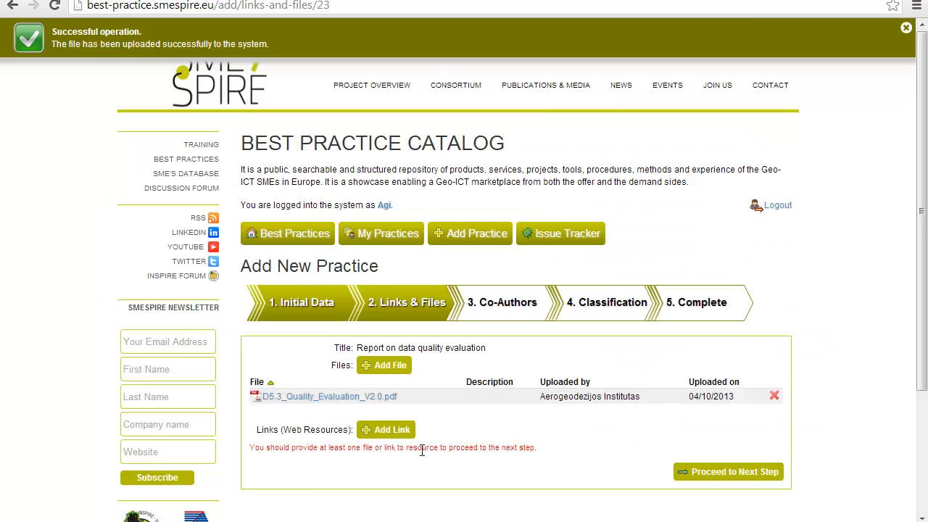
pyautogui.click(398, 431)
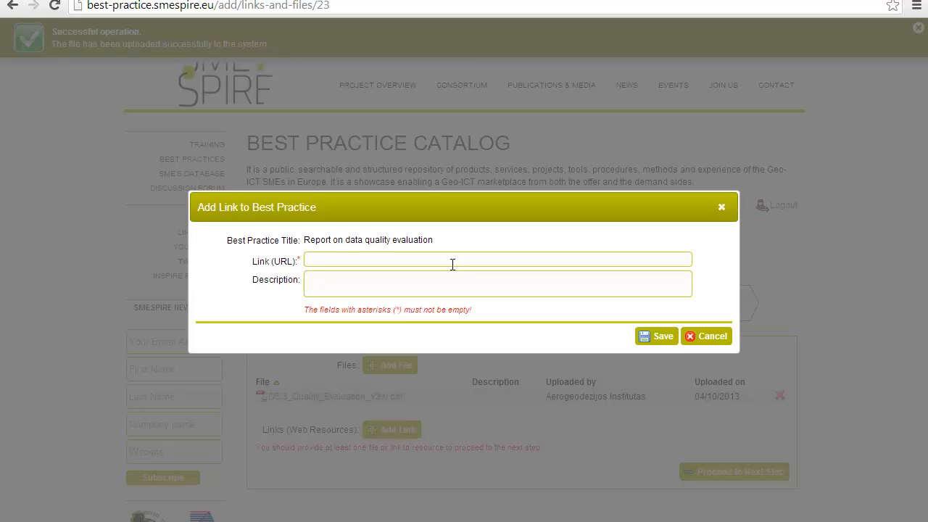
pyautogui.click(454, 265)
pyautogui.write('http://www.nature-sdi.eu/')
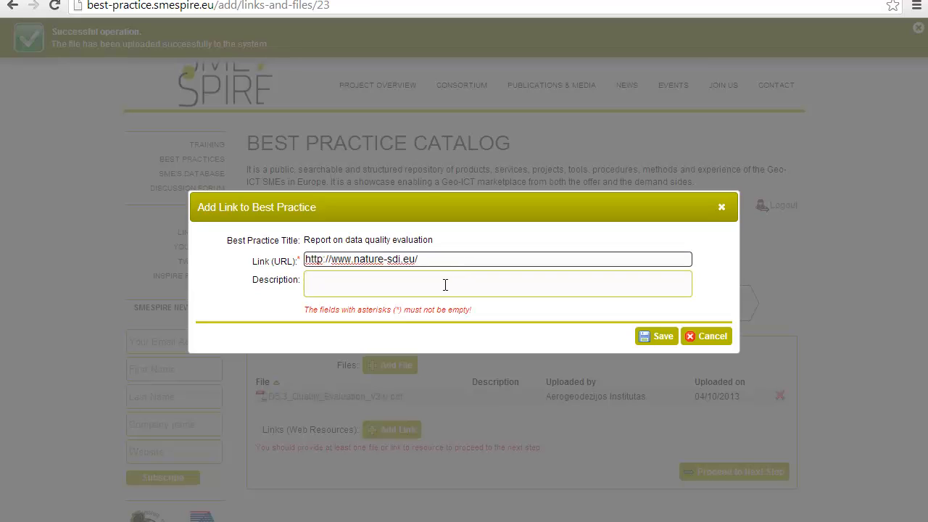
pyautogui.click(445, 285)
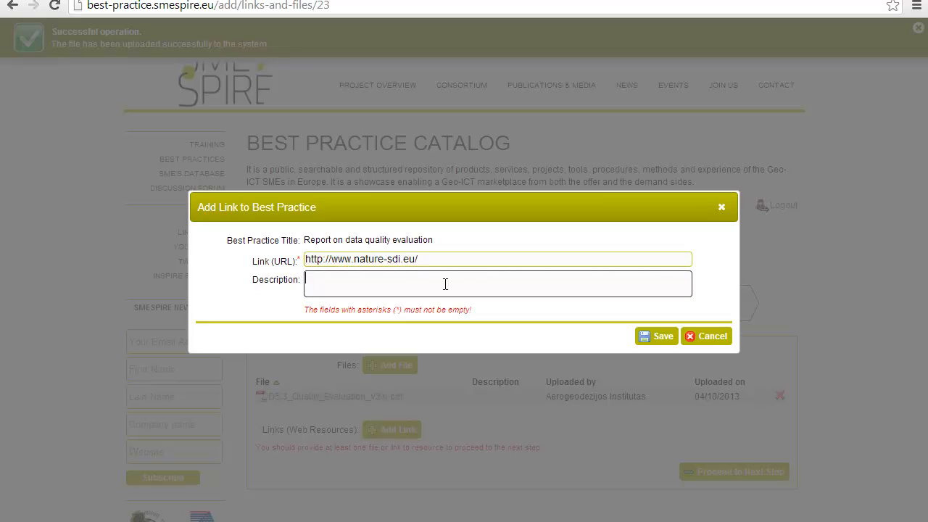
pyautogui.click(331, 258)
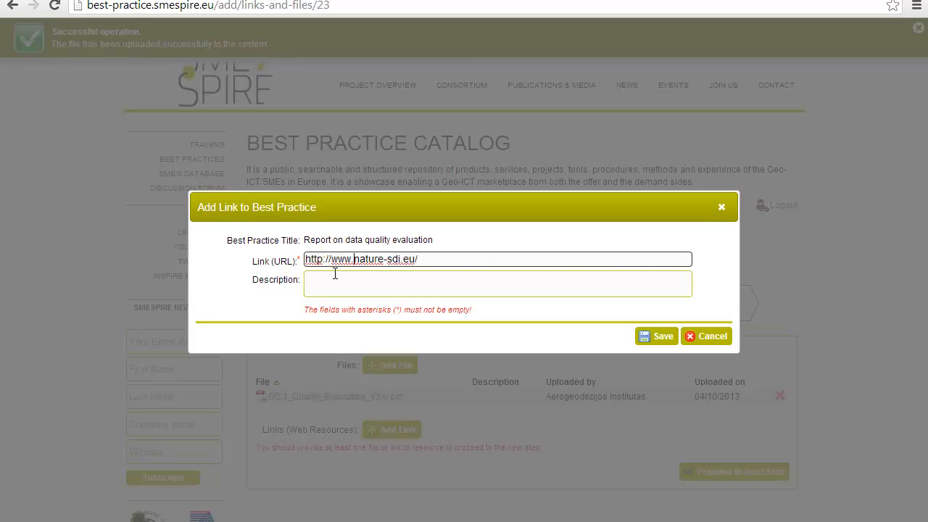
pyautogui.hotkey('shift', 'Left')
pyautogui.hotkey('shift', 'Left')
pyautogui.hotkey('shift', 'Left')
pyautogui.hotkey('shift', 'Left')
pyautogui.hotkey('shift', 'Left')
pyautogui.hotkey('shift', 'Left')
pyautogui.hotkey('shift', 'Left')
pyautogui.hotkey('shift', 'Left')
pyautogui.hotkey('shift', 'Left')
pyautogui.hotkey('shift', 'Left')
pyautogui.hotkey('shift', 'Left')
pyautogui.press('BackSpace')
pyautogui.press('BackSpace')
pyautogui.click(650, 339)
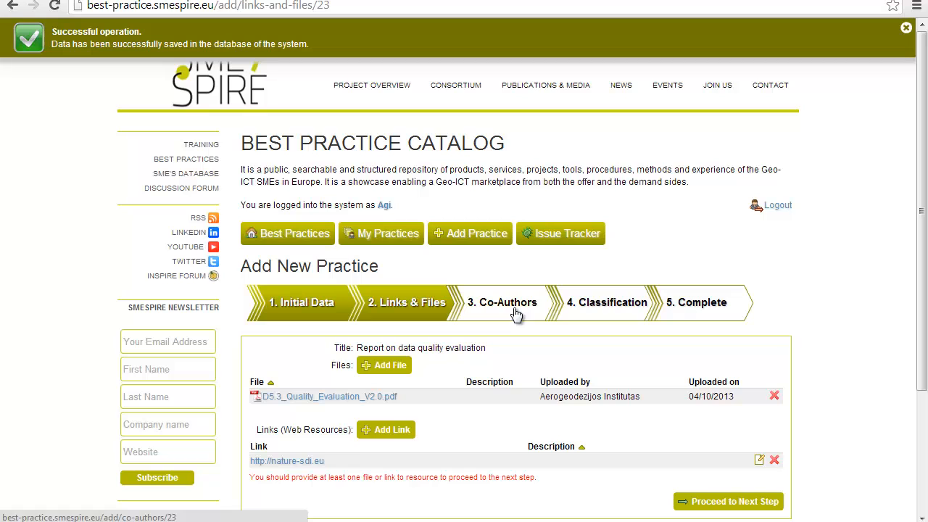
# Step: Review the '1. Initial Data' step, then move to the '3. Co-Authors' step
pyautogui.click(319, 306)
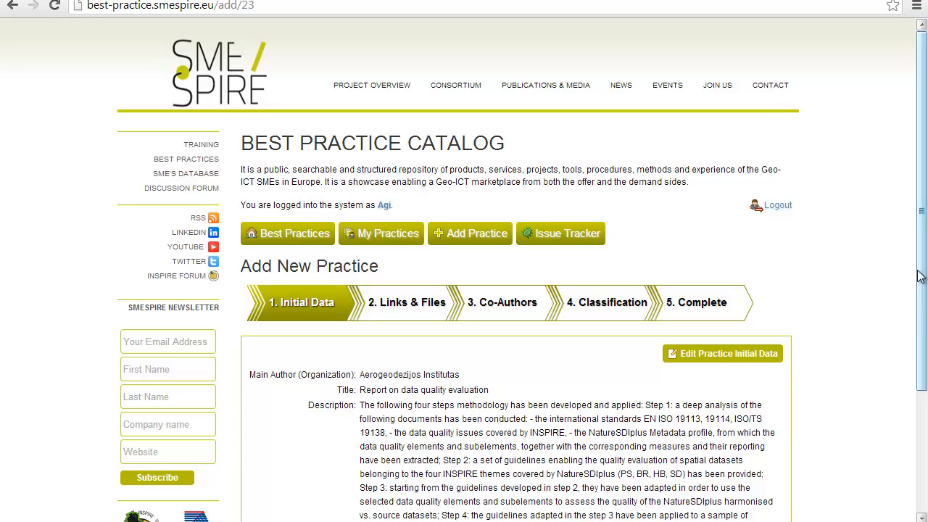
pyautogui.click(530, 312)
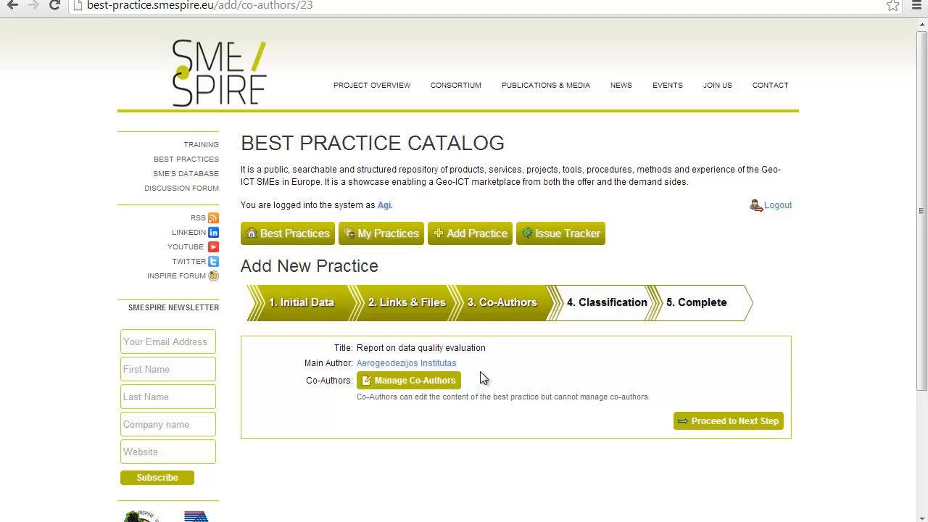
# Step: Add EPSILON ITALIA SRL as co-author and type 'Author 1' and 'Author 2' as free-text co-authors
pyautogui.click(450, 384)
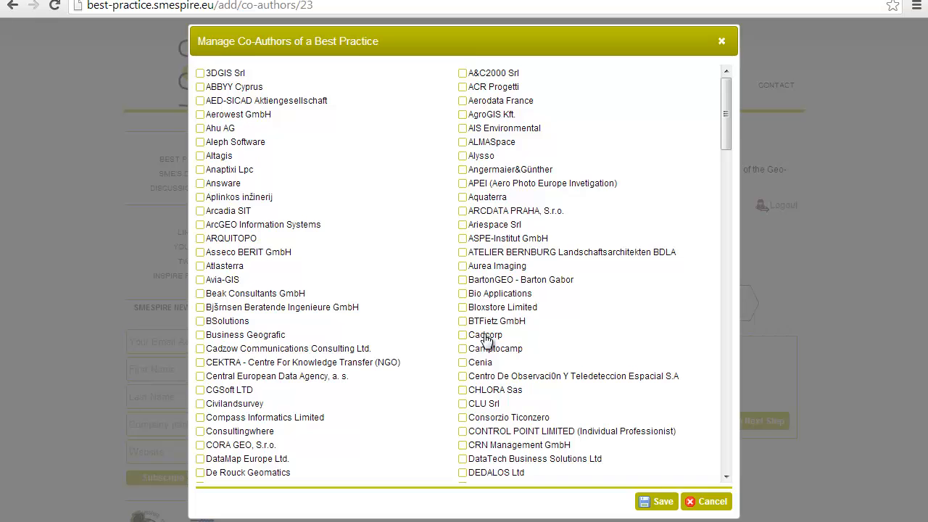
pyautogui.moveTo(724, 145); pyautogui.dragTo(728, 201)
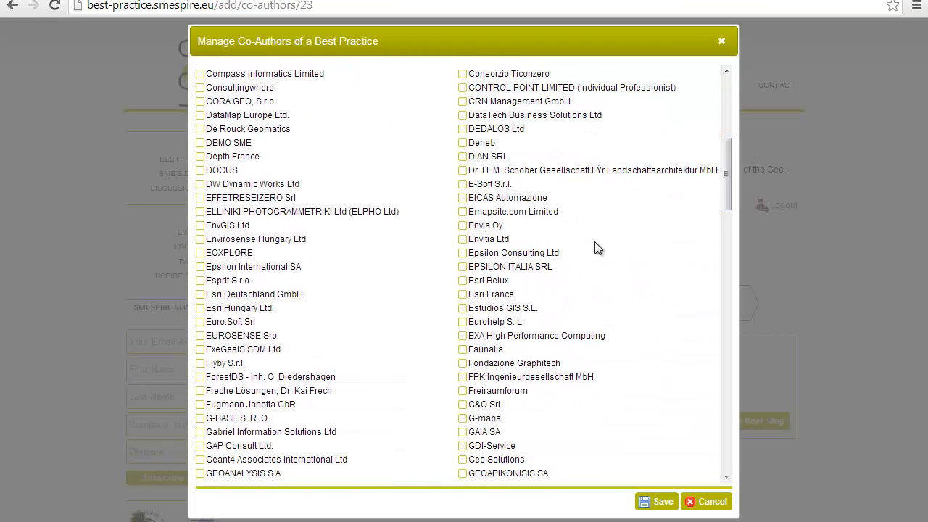
pyautogui.click(493, 269)
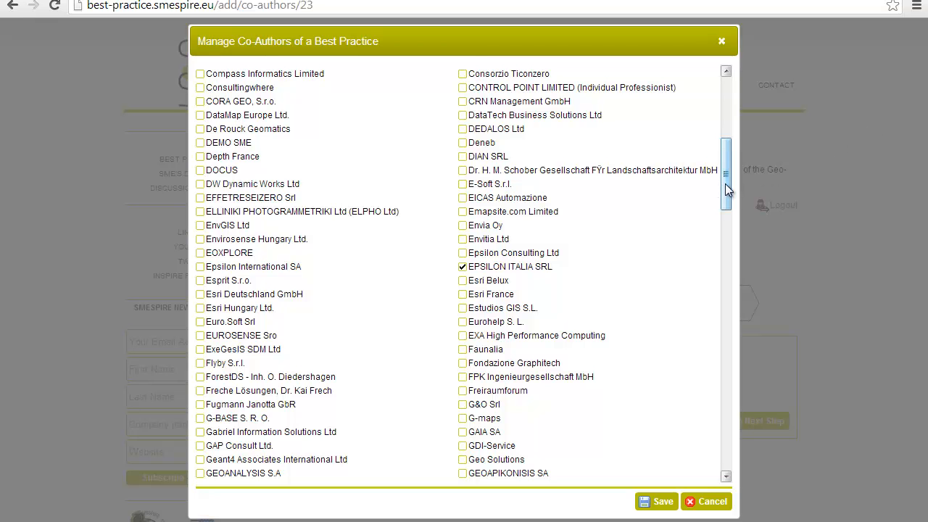
pyautogui.moveTo(725, 184); pyautogui.dragTo(720, 470)
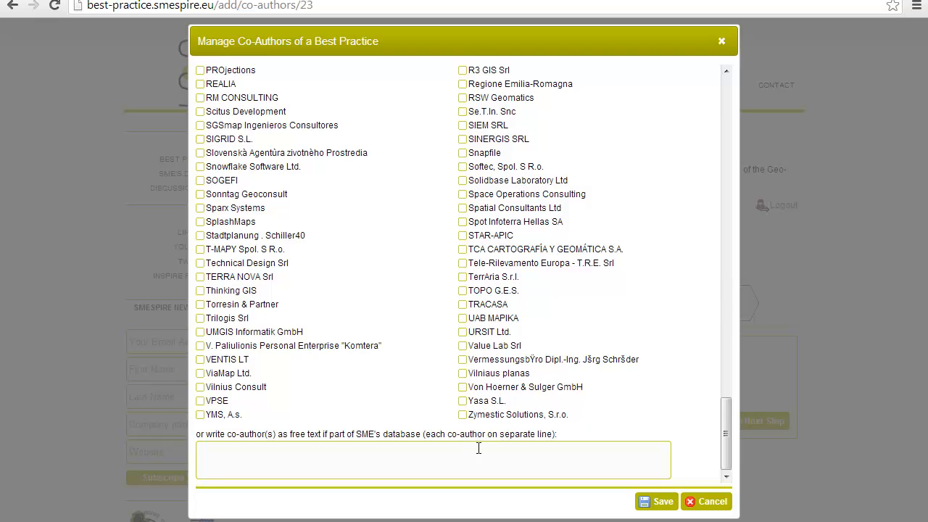
pyautogui.click(437, 467)
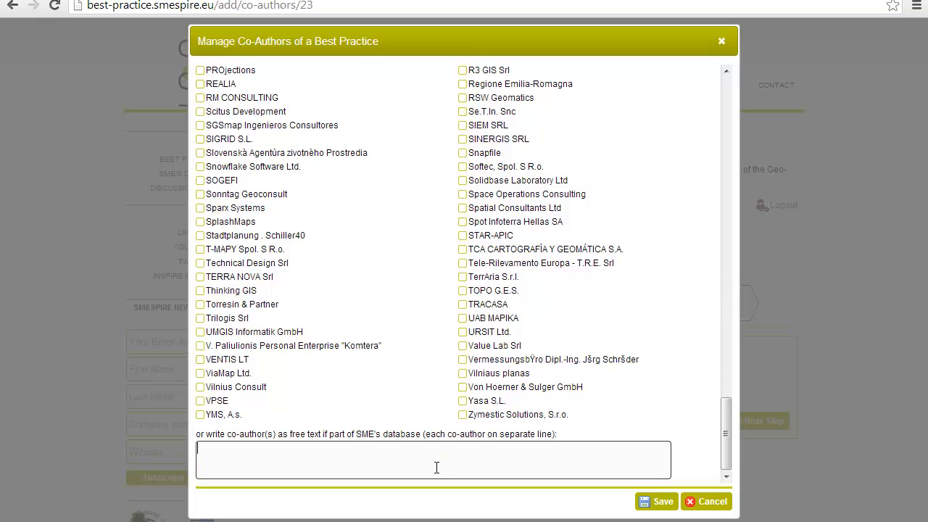
pyautogui.write('Author 1 Author ')
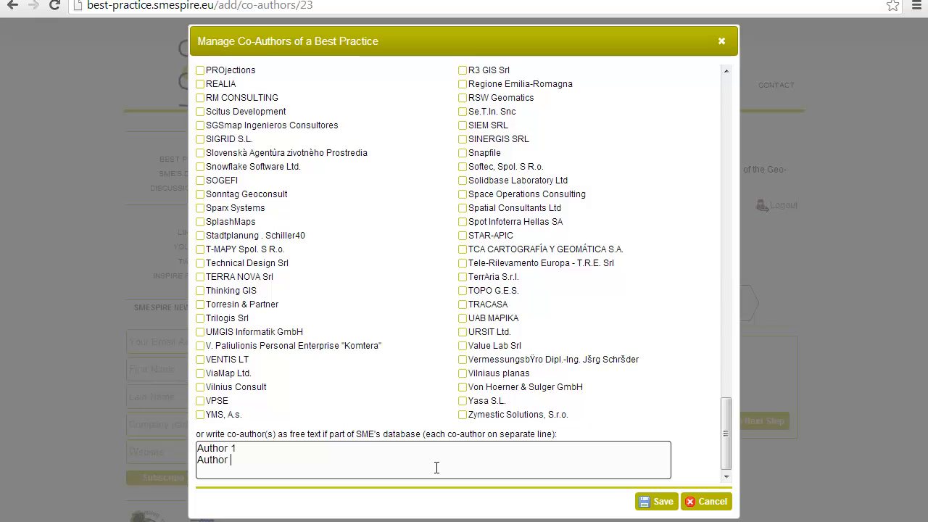
pyautogui.write('2')
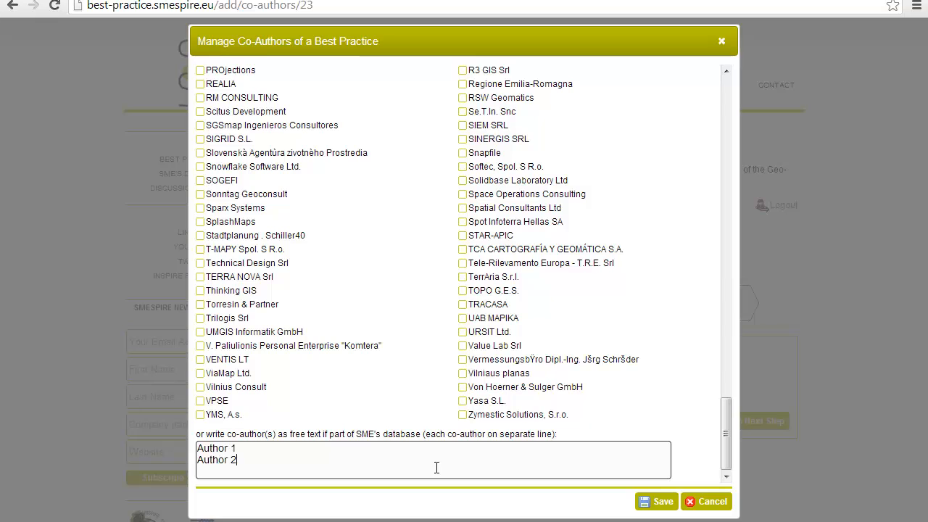
# Step: Save the co-authors EPSILON ITALIA SRL, Author 1 and Author 2
pyautogui.click(663, 503)
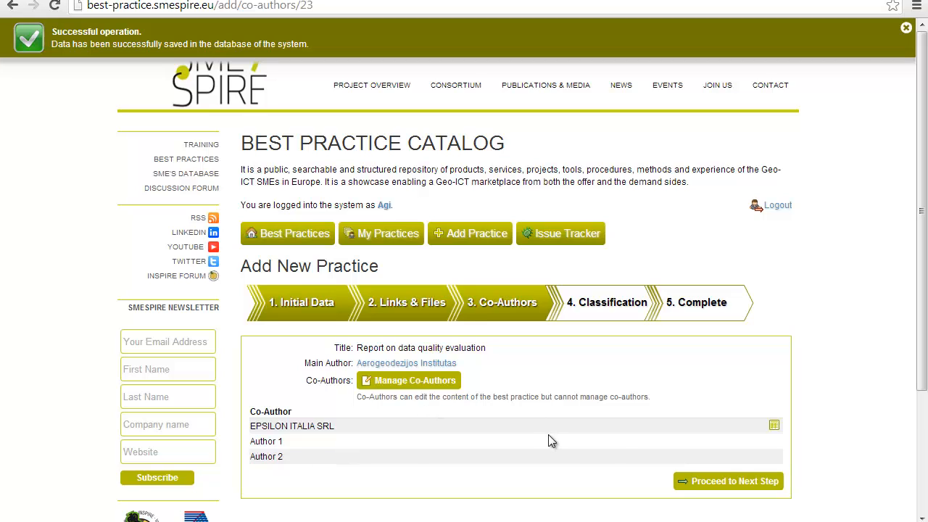
# Step: Proceed to the Classification step and expand INSPIRE and SDI Related Activities
pyautogui.click(706, 492)
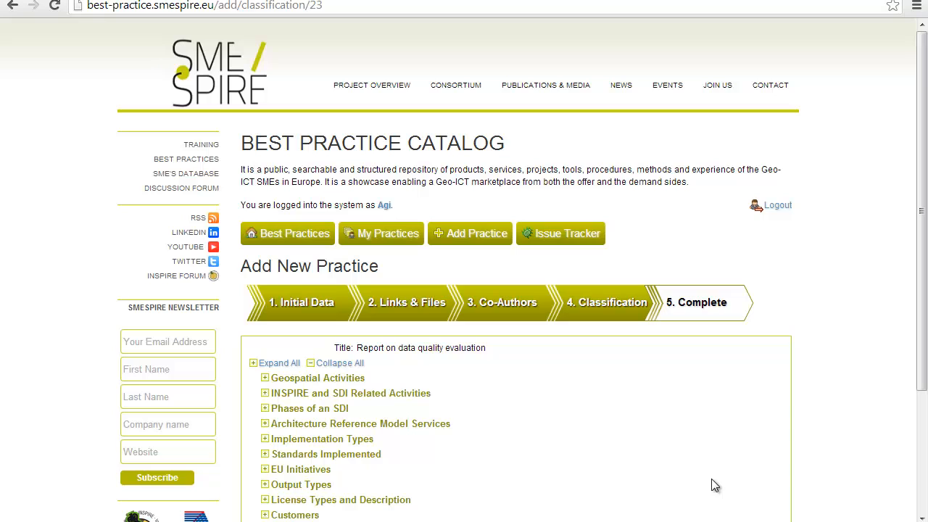
pyautogui.click(266, 379)
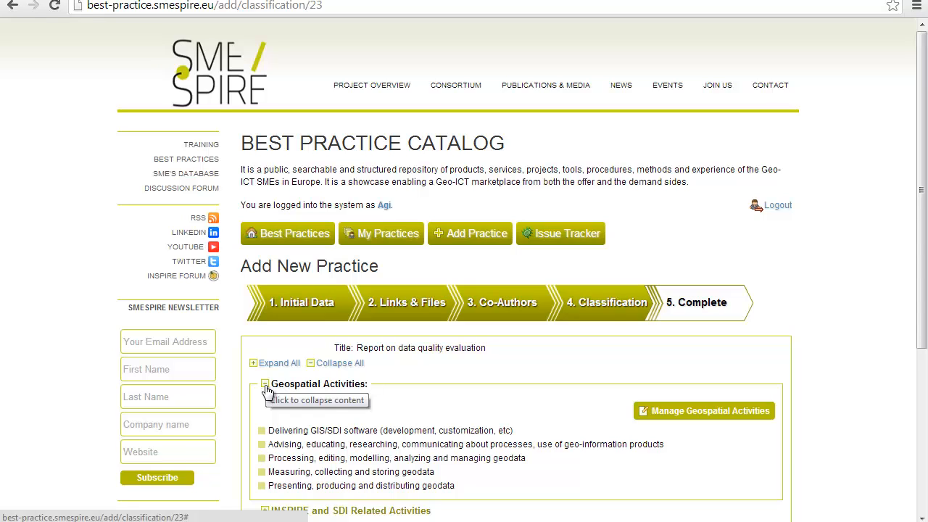
pyautogui.click(265, 384)
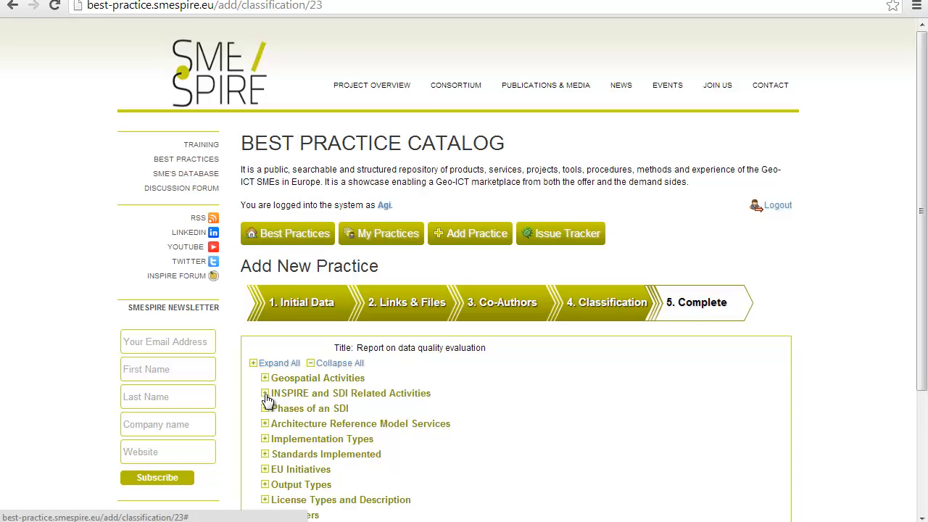
pyautogui.click(265, 395)
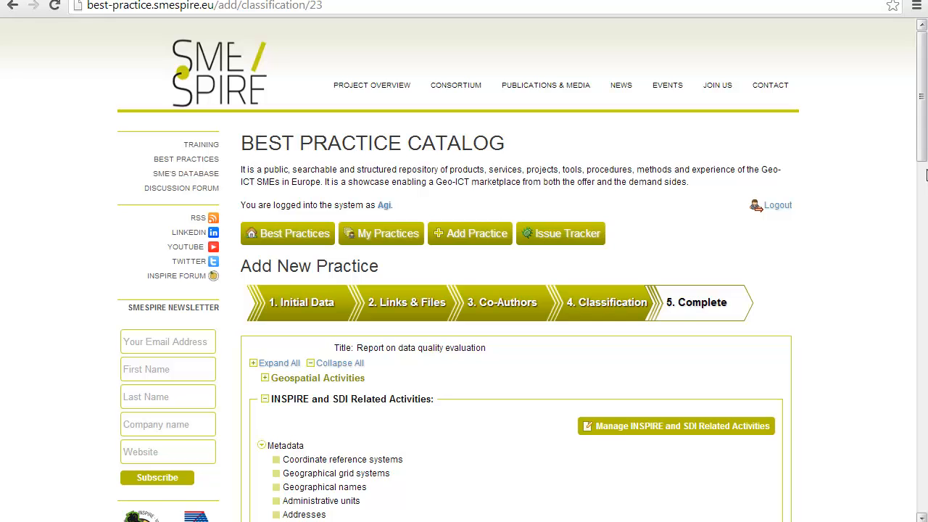
pyautogui.scroll(-3, 729, 208)
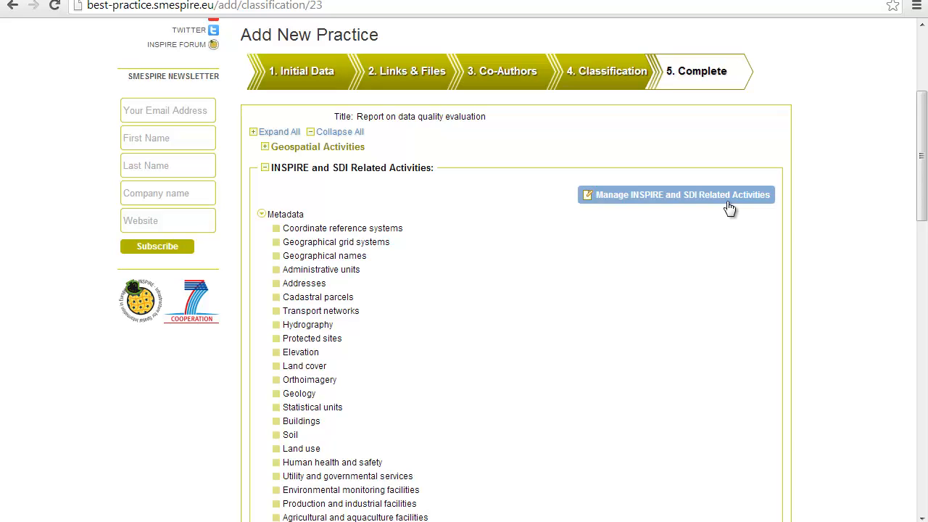
# Step: Tick Protected sites and Elevation as INSPIRE and SDI related themes and save
pyautogui.click(728, 203)
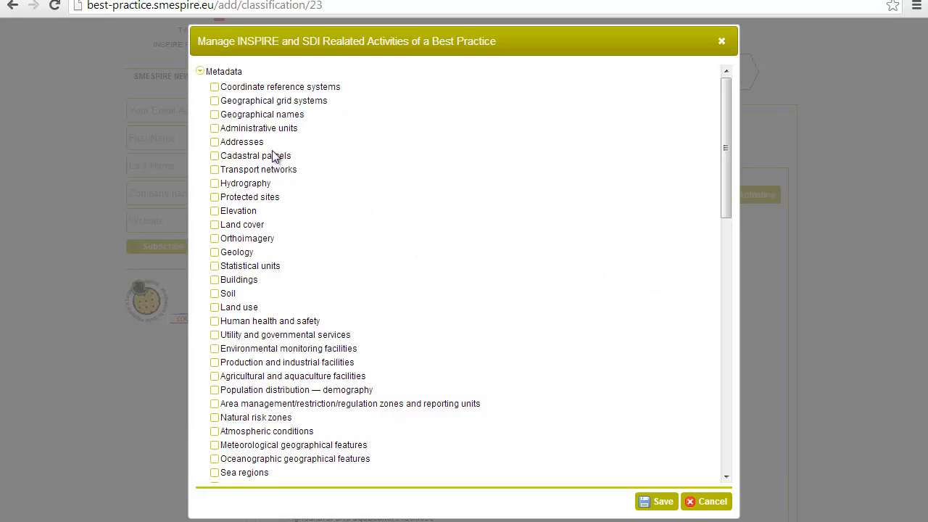
pyautogui.click(238, 199)
pyautogui.click(240, 211)
pyautogui.click(653, 502)
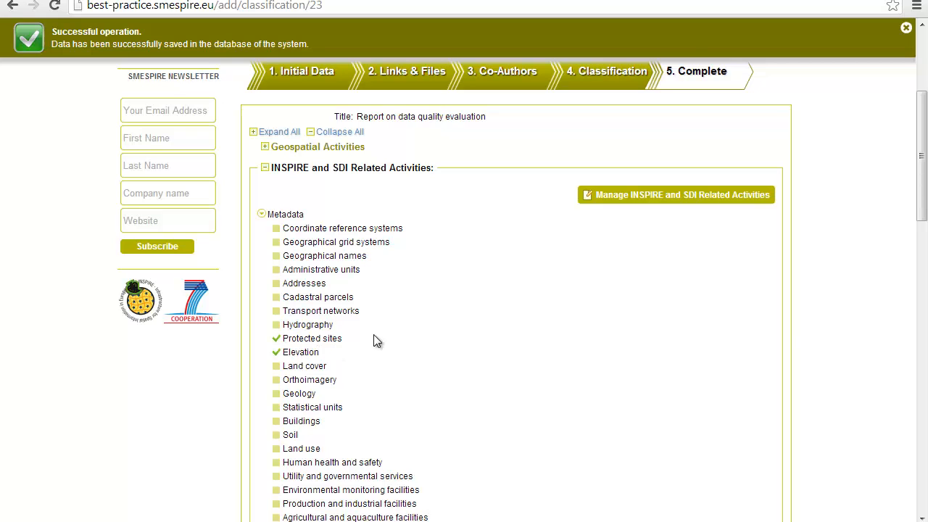
# Step: Expand Implementation Types and start a new implementation type of type Project
pyautogui.click(265, 168)
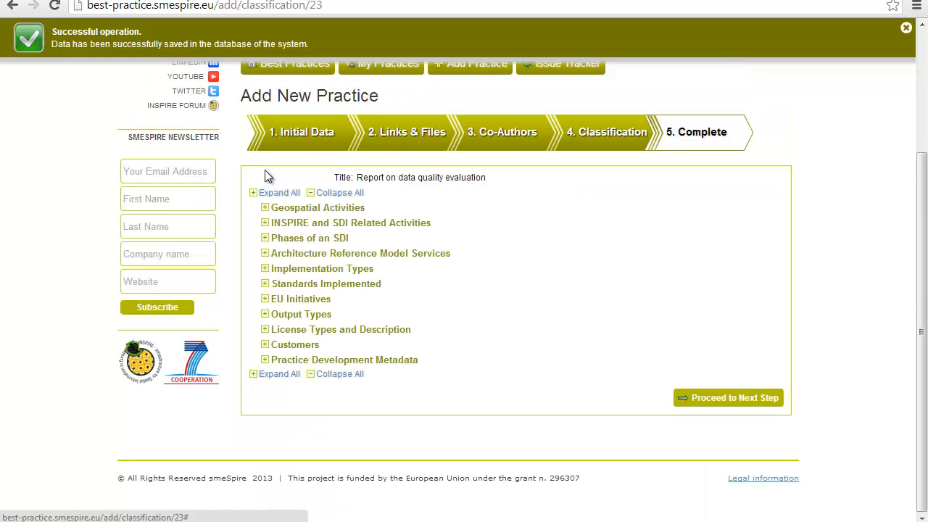
pyautogui.click(266, 269)
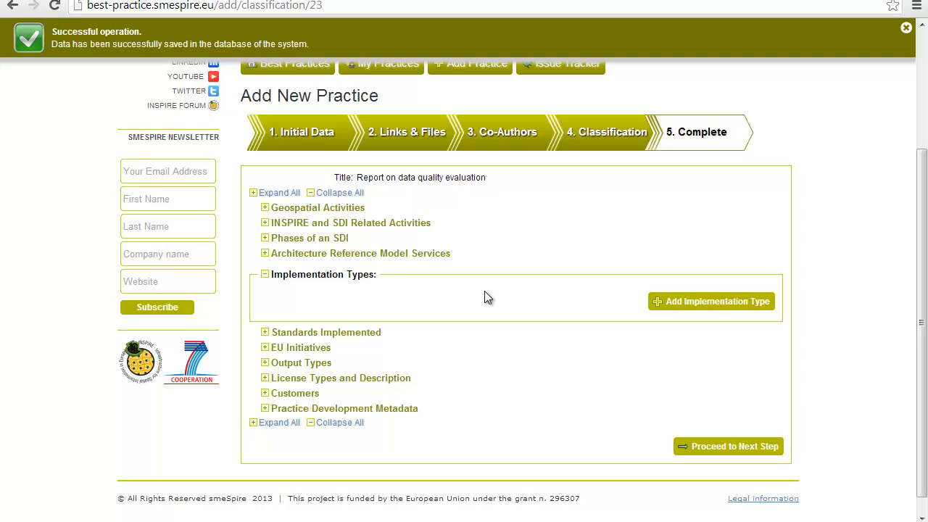
pyautogui.click(662, 308)
pyautogui.click(479, 232)
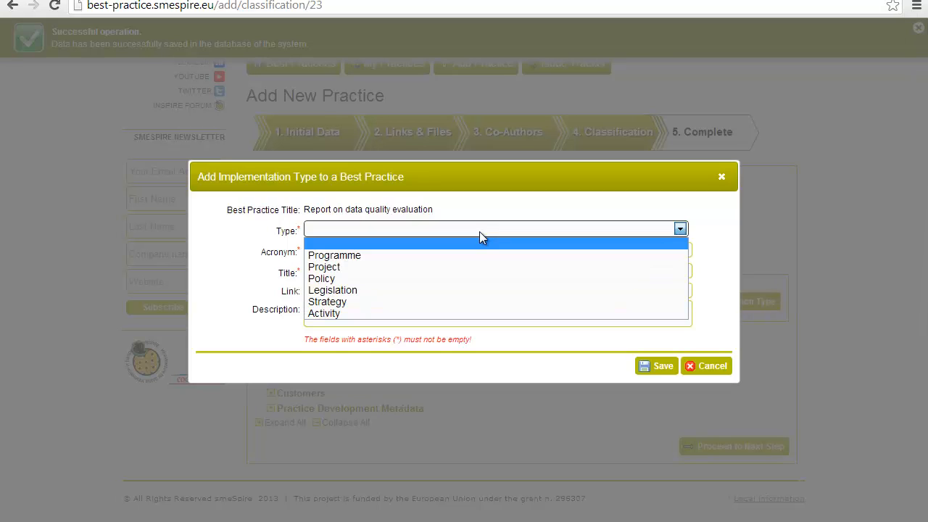
pyautogui.click(467, 268)
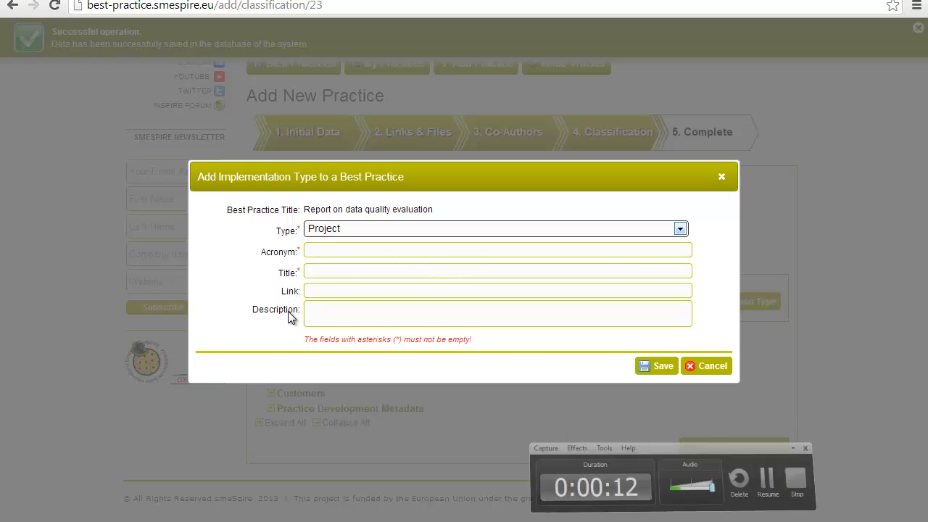
# Step: Fill acronym NatureSDIplus, title, link nature-sdi.eu and description, then save
pyautogui.press('Tab')
pyautogui.write('NatureSDIplus')
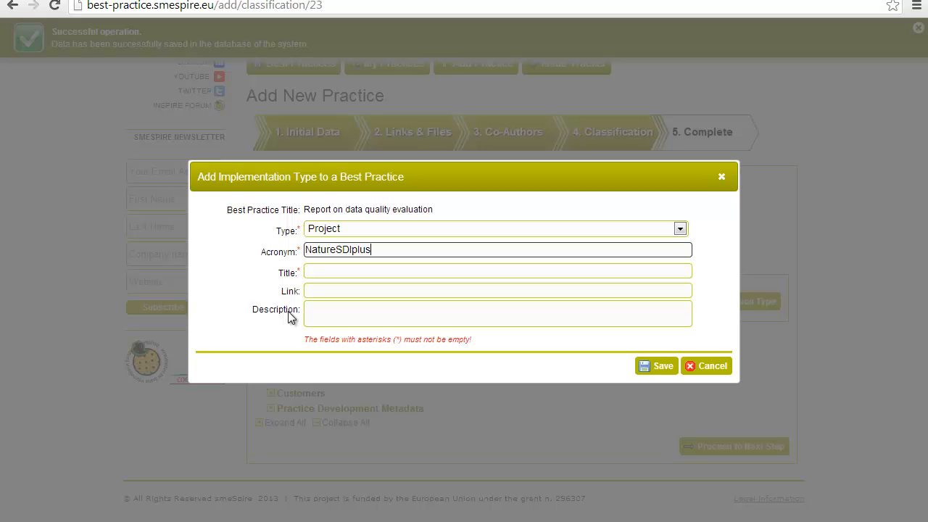
pyautogui.press('Tab')
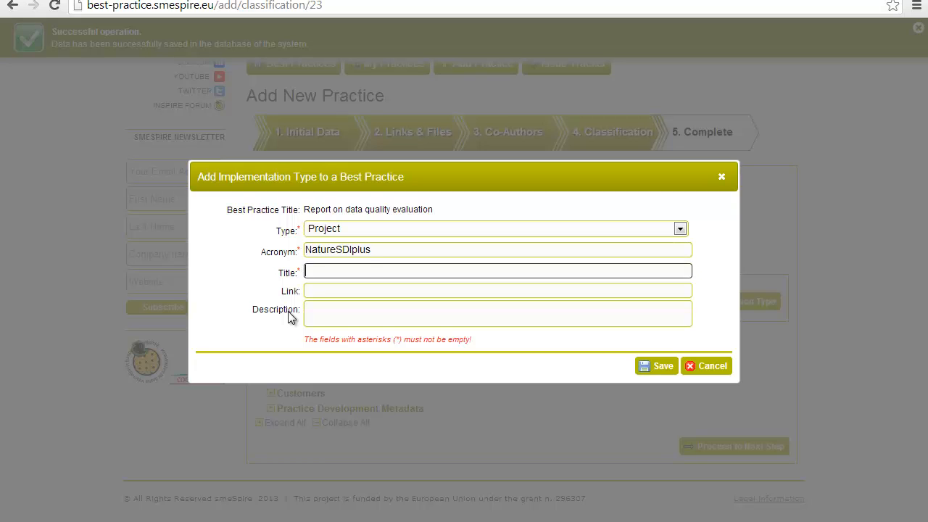
pyautogui.write('NatureSDIplus')
pyautogui.press('Tab')
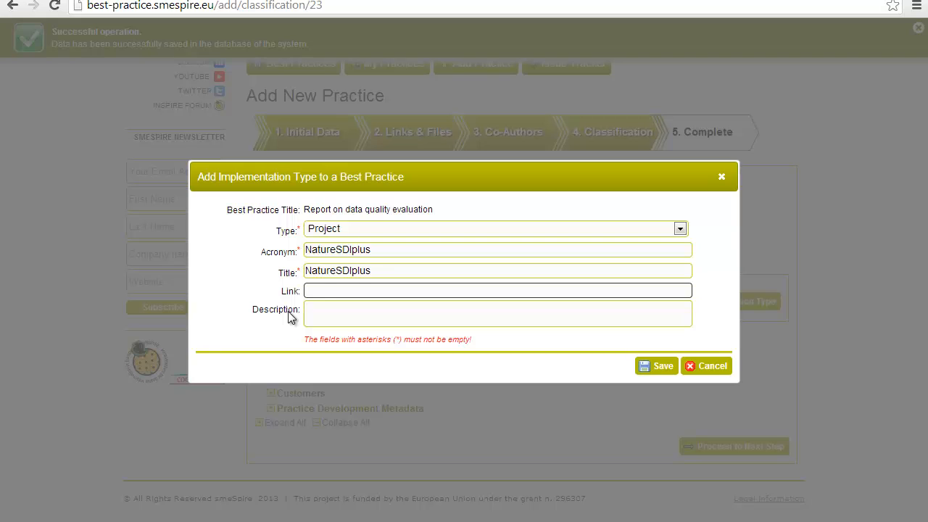
pyautogui.write('nature-sdi.eu')
pyautogui.press('Tab')
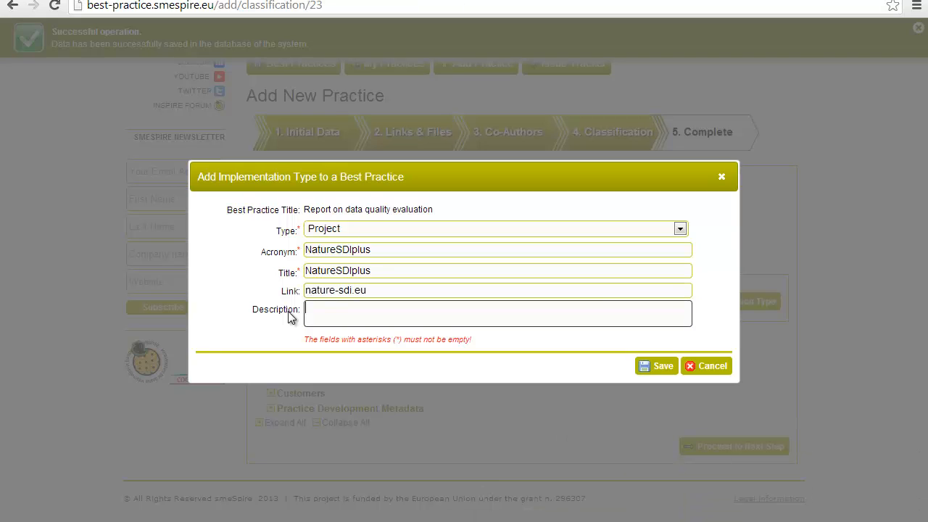
pyautogui.write('facilitating in this way their approach to the Directive and related guidelines and the exchange of opinions and experiences.')
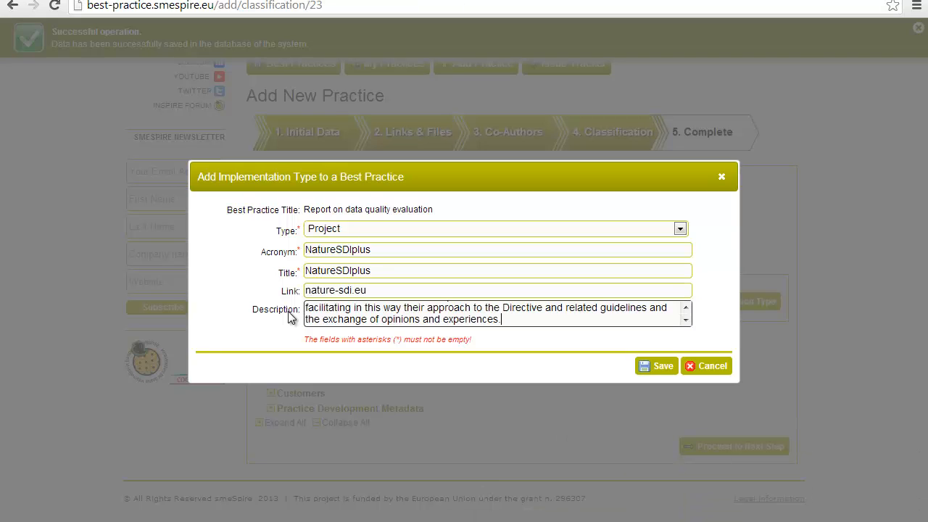
pyautogui.click(656, 366)
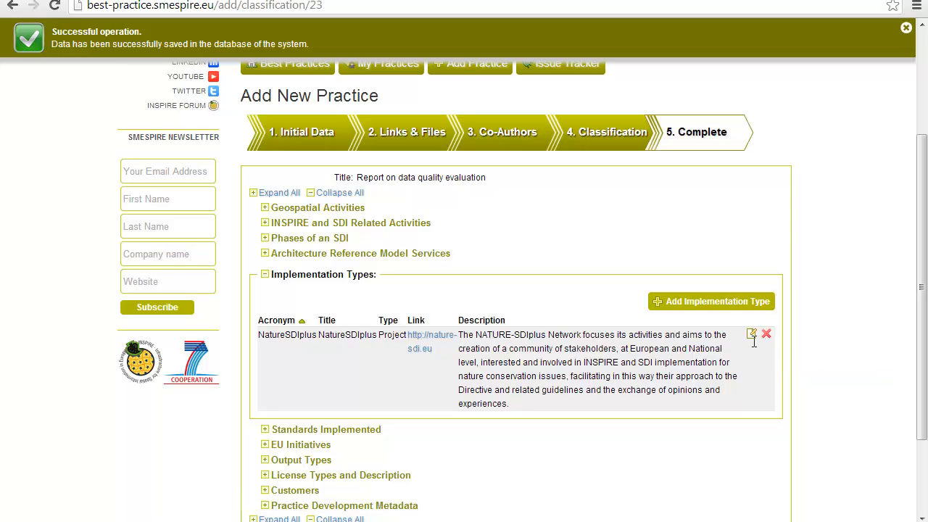
# Step: Set the practice's license type to Free with no license description and save it
pyautogui.click(269, 276)
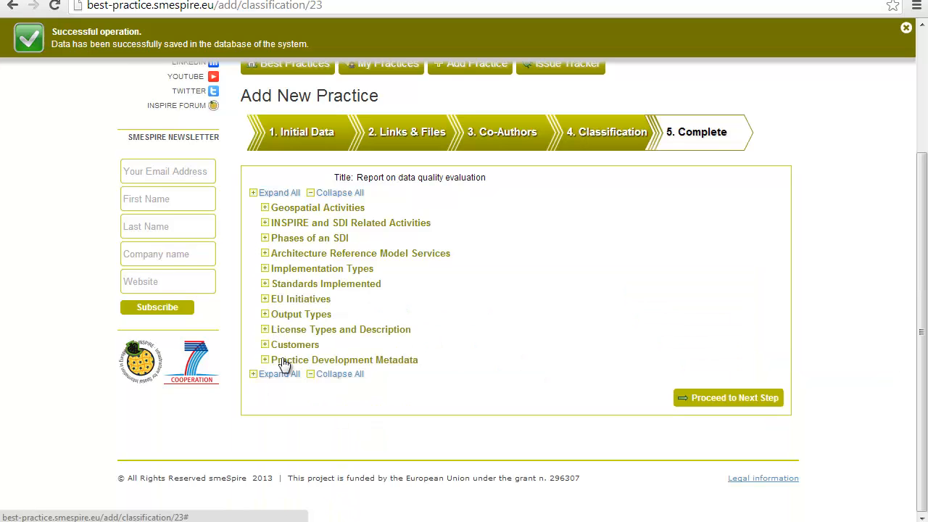
pyautogui.click(266, 335)
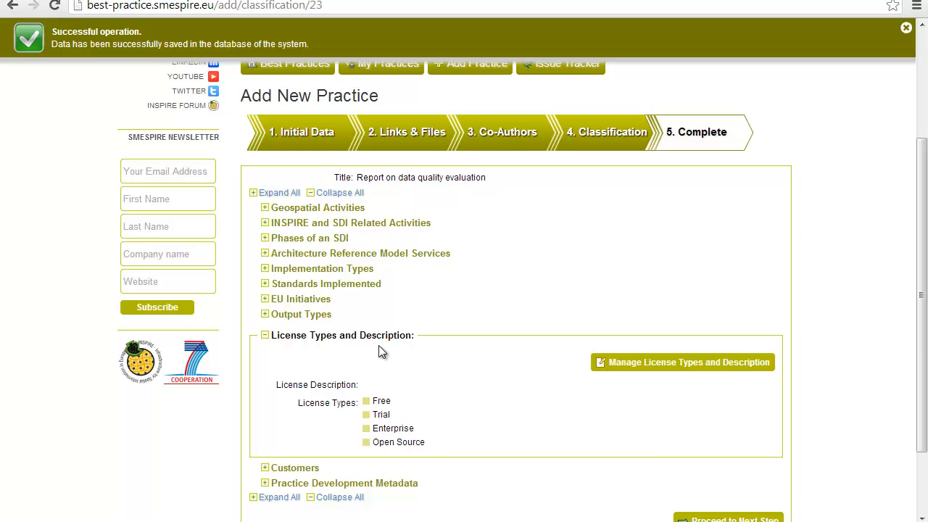
pyautogui.click(598, 368)
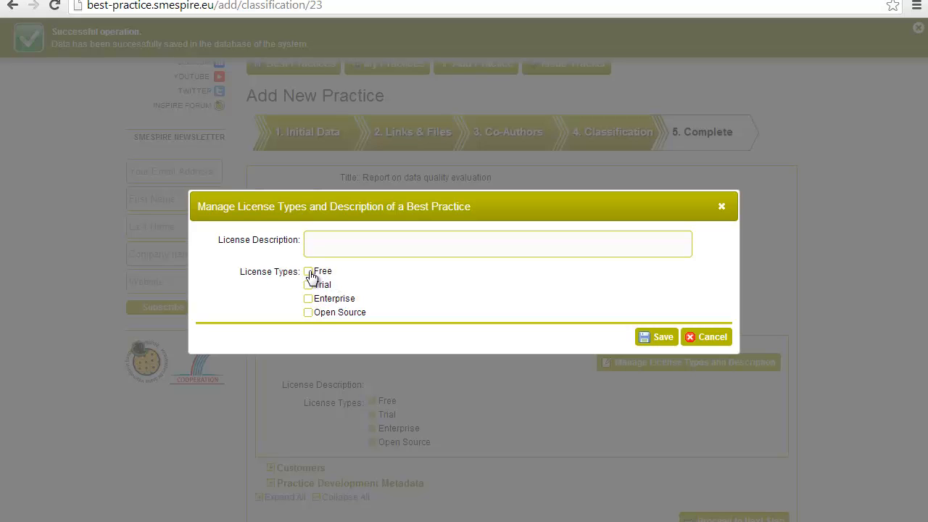
pyautogui.click(376, 239)
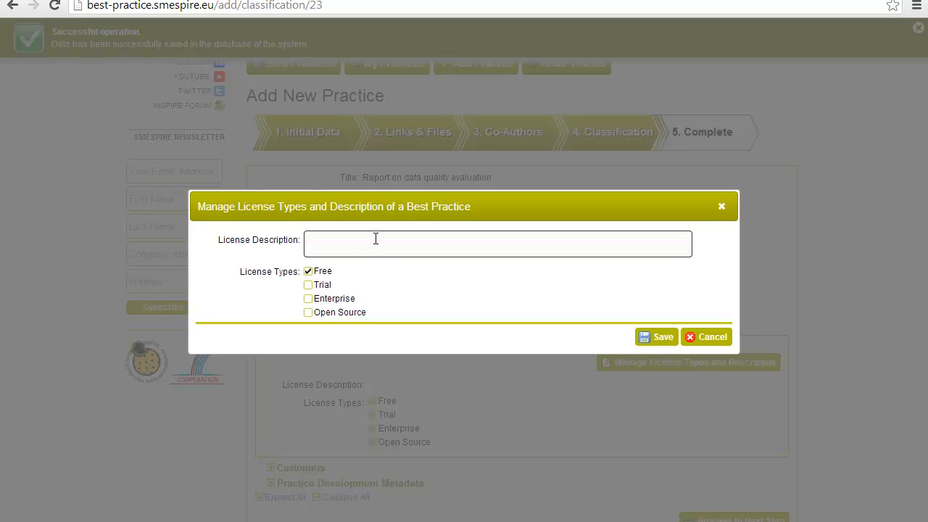
pyautogui.click(646, 339)
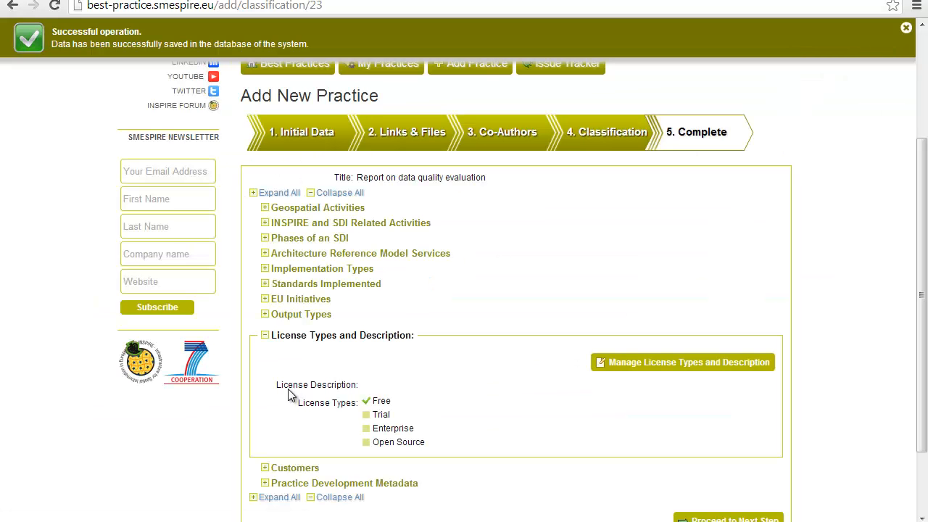
pyautogui.click(265, 335)
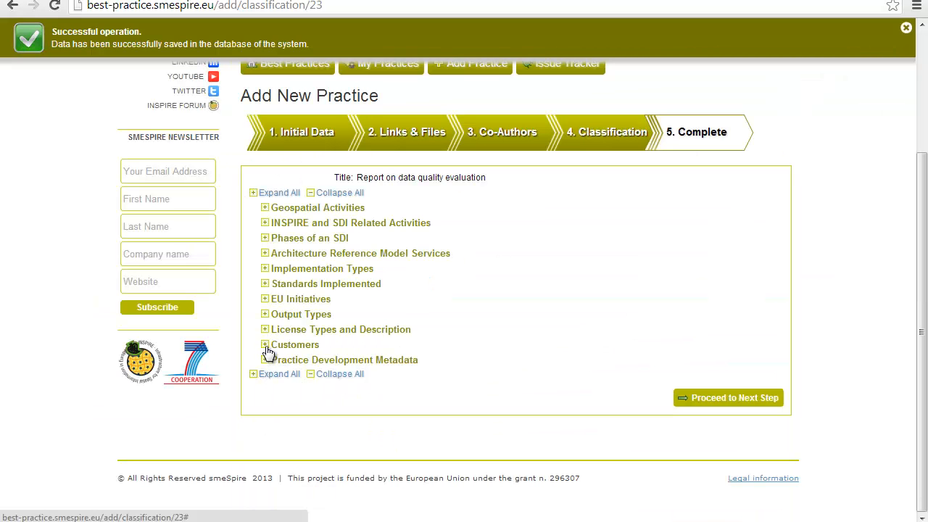
# Step: Add a customer of type SME named 'Some SME' to the practice
pyautogui.click(265, 345)
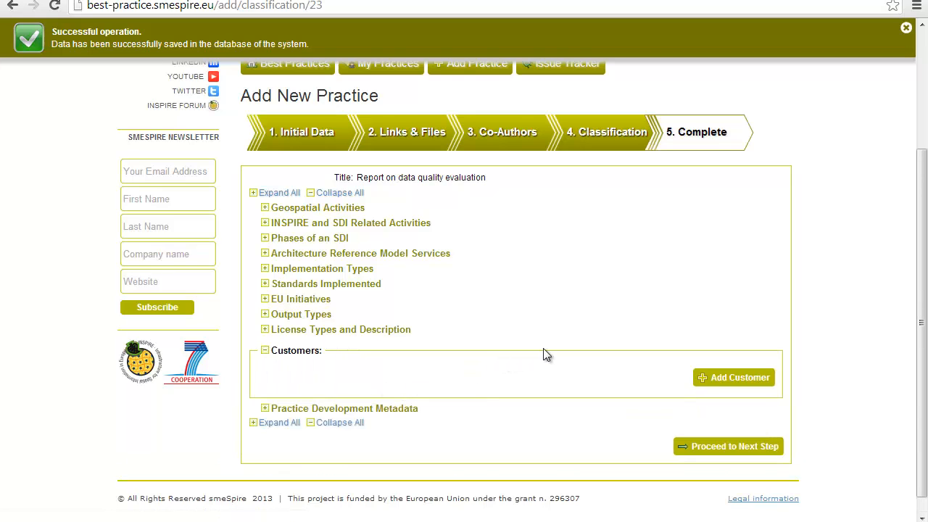
pyautogui.click(721, 384)
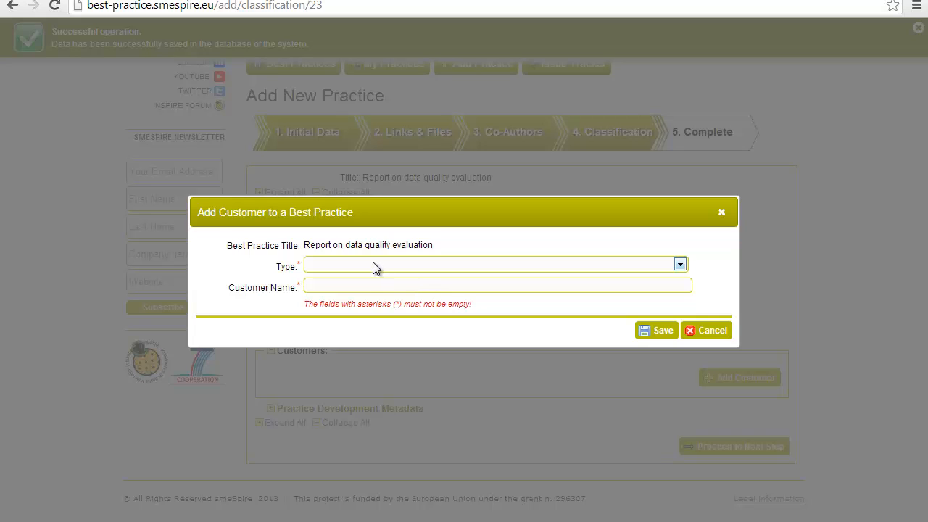
pyautogui.click(372, 265)
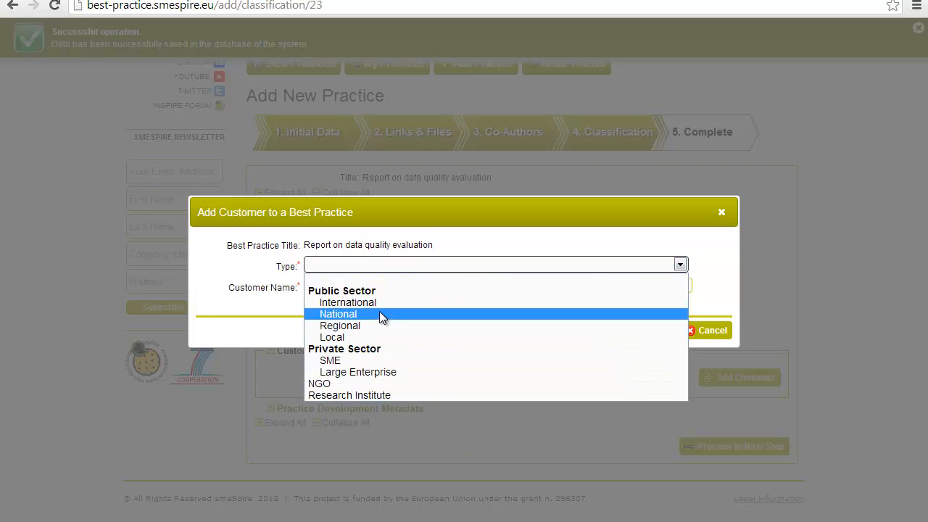
pyautogui.click(369, 360)
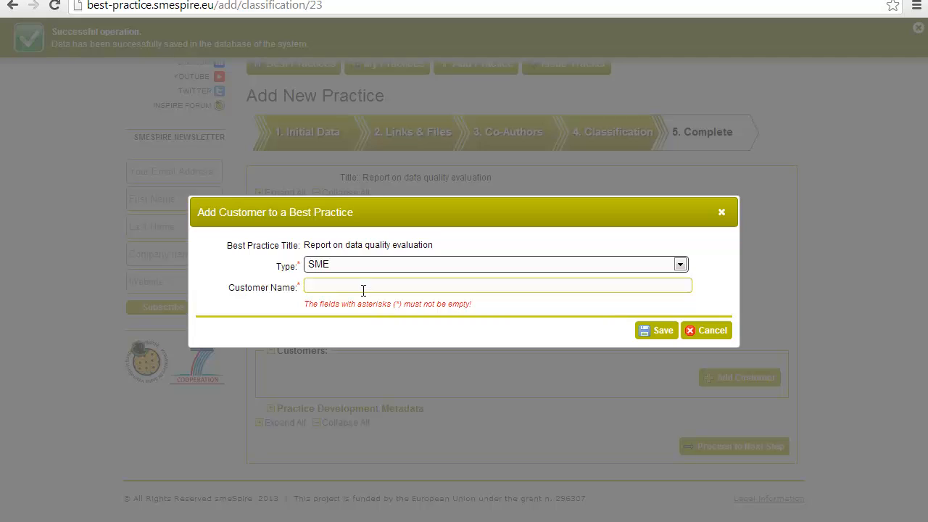
pyautogui.click(363, 288)
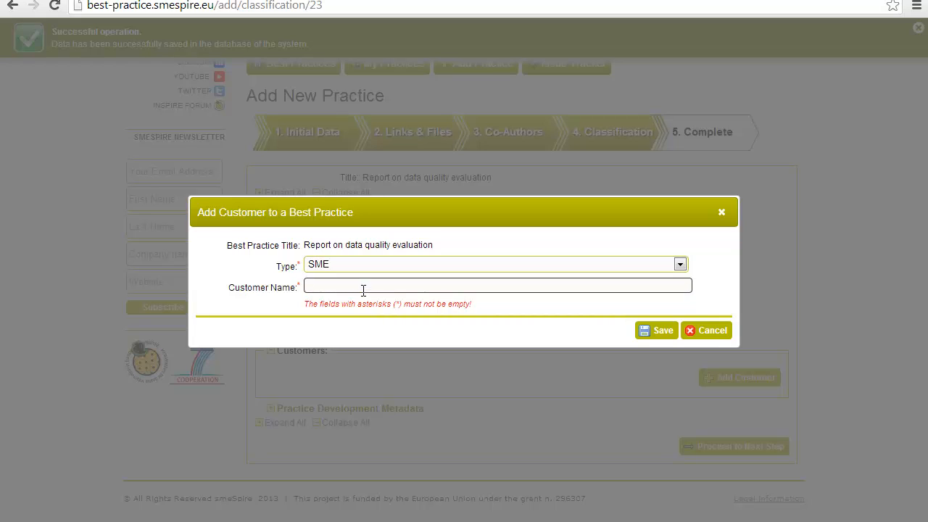
pyautogui.write('Some SME')
pyautogui.click(647, 331)
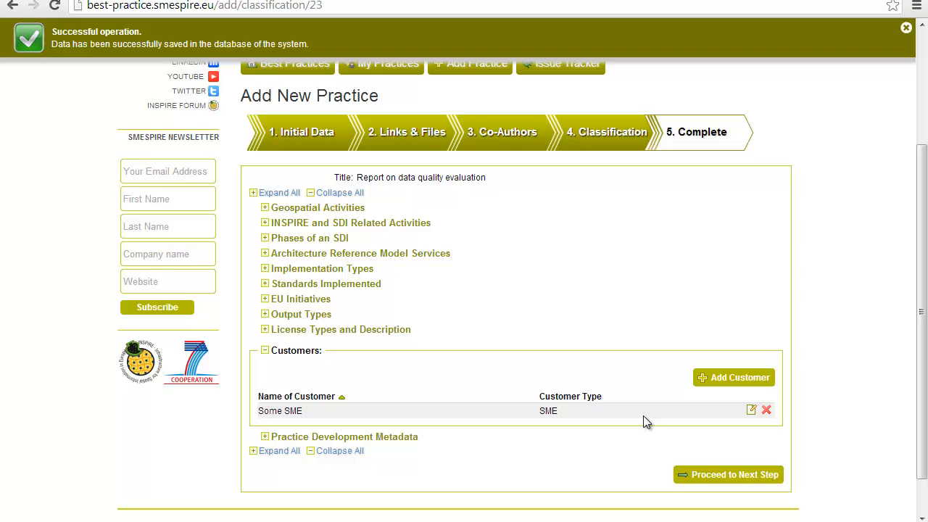
# Step: Delete the 'Some SME' customer and confirm the removal
pyautogui.click(766, 410)
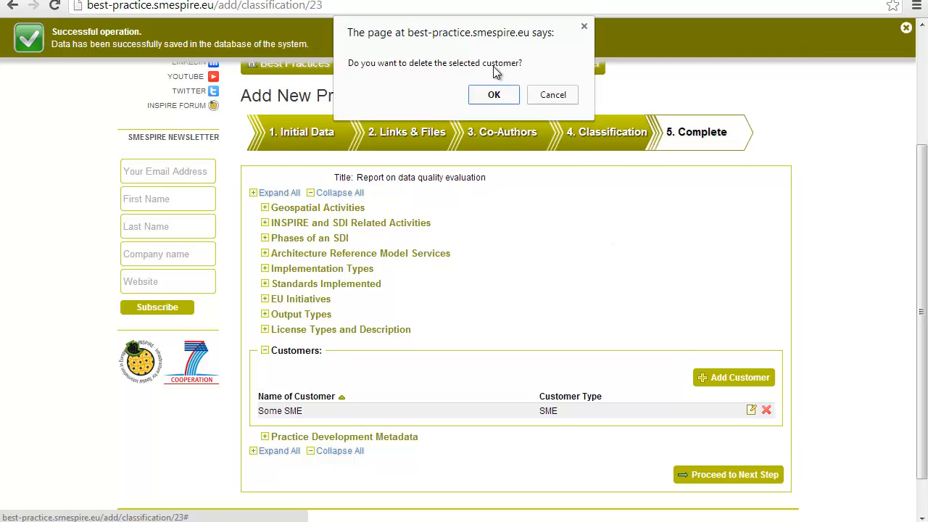
pyautogui.click(493, 98)
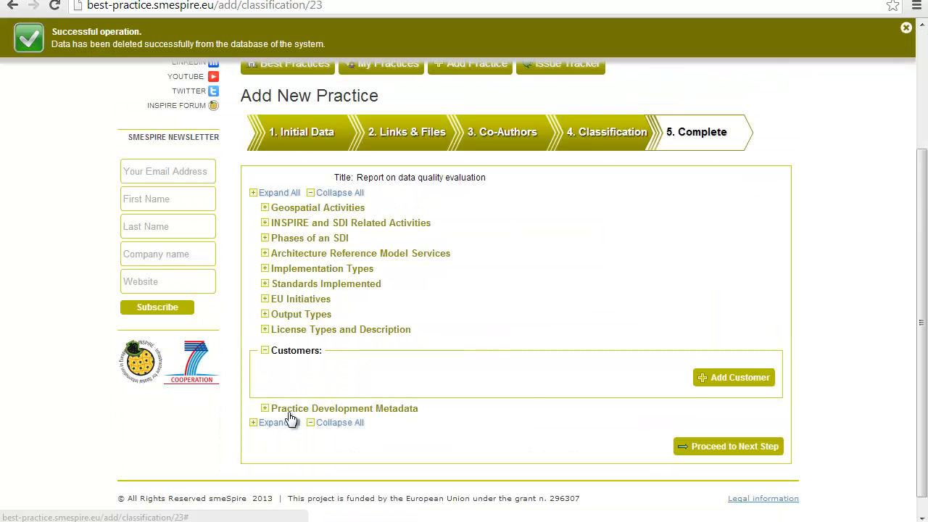
pyautogui.click(265, 351)
pyautogui.click(265, 361)
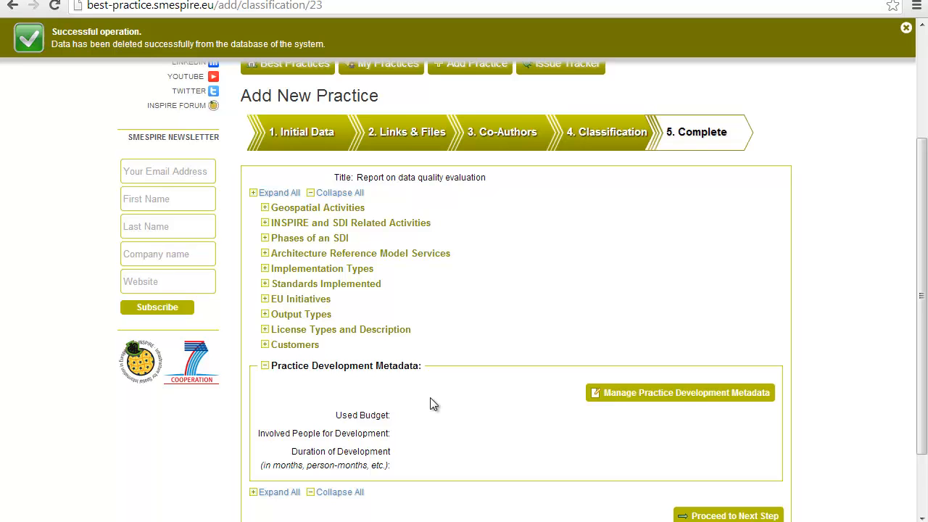
pyautogui.click(624, 396)
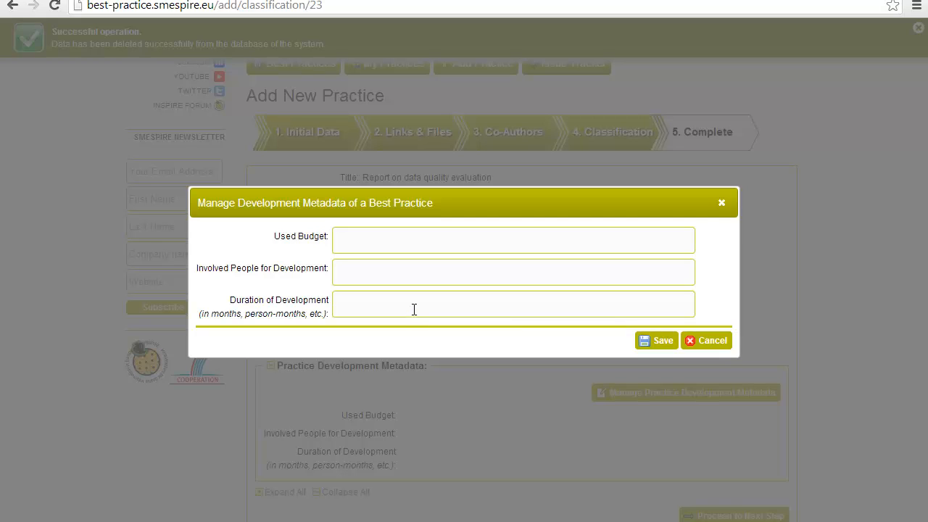
pyautogui.click(701, 340)
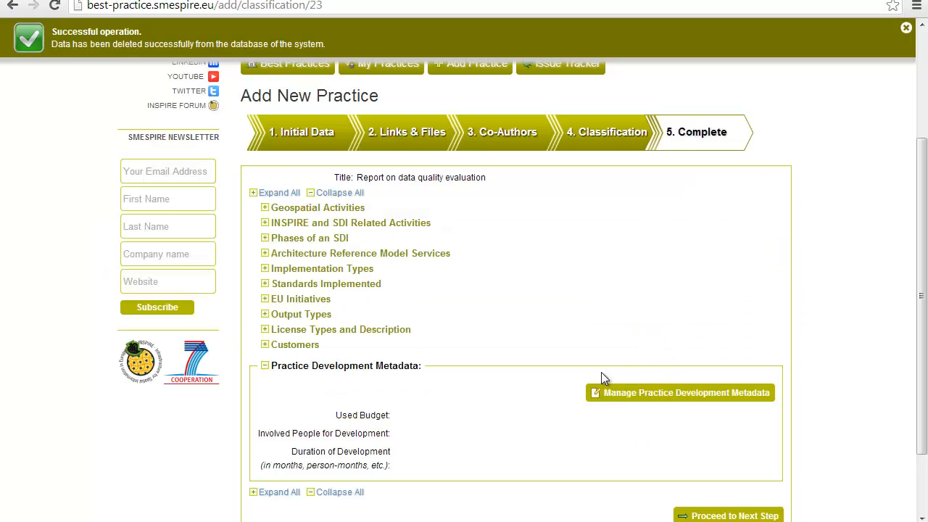
pyautogui.click(264, 367)
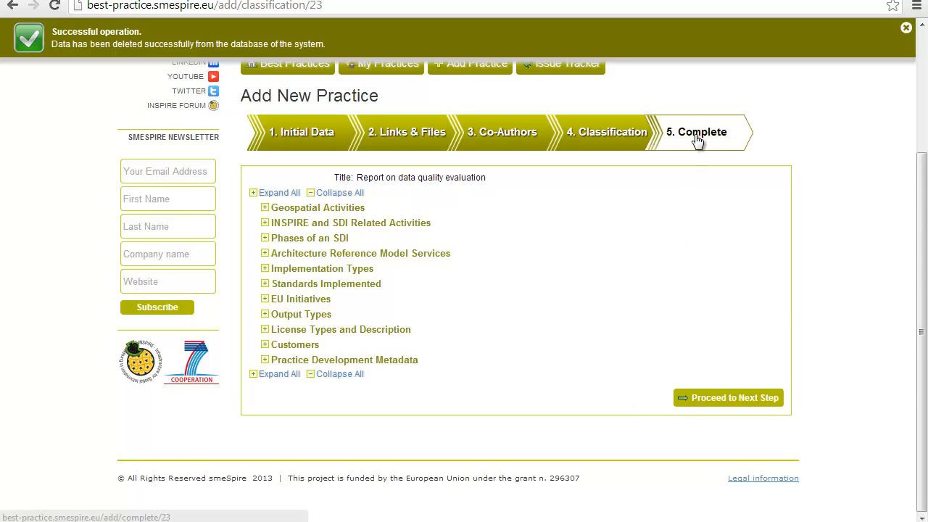
# Step: Advance to the Complete step, finish, and confirm publishing 'Report on data quality evaluation'
pyautogui.click(756, 401)
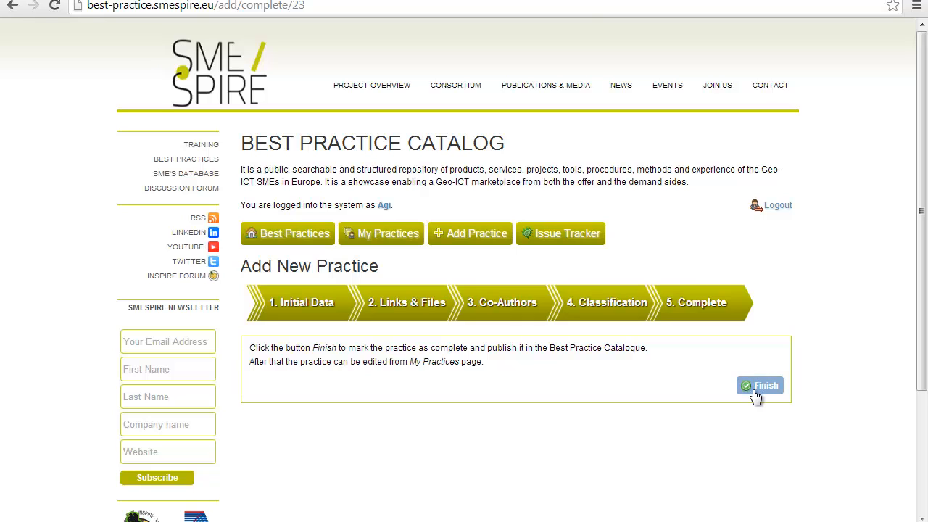
pyautogui.click(754, 390)
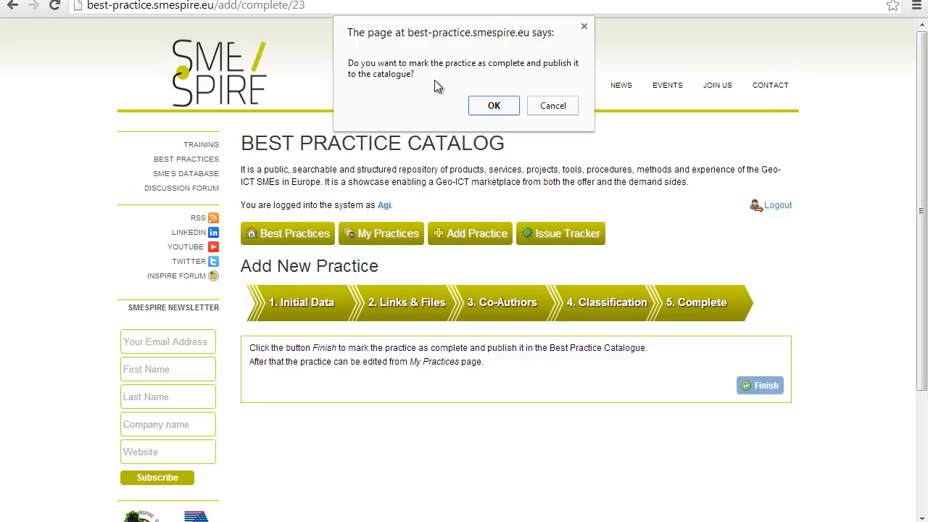
pyautogui.click(491, 106)
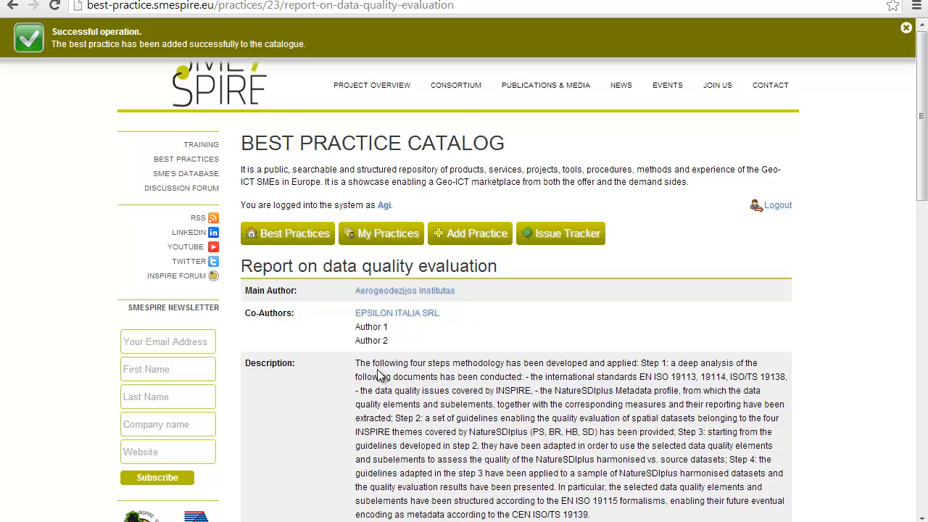
# Step: Show the My Best Practices list of your own authored practices
pyautogui.click(388, 240)
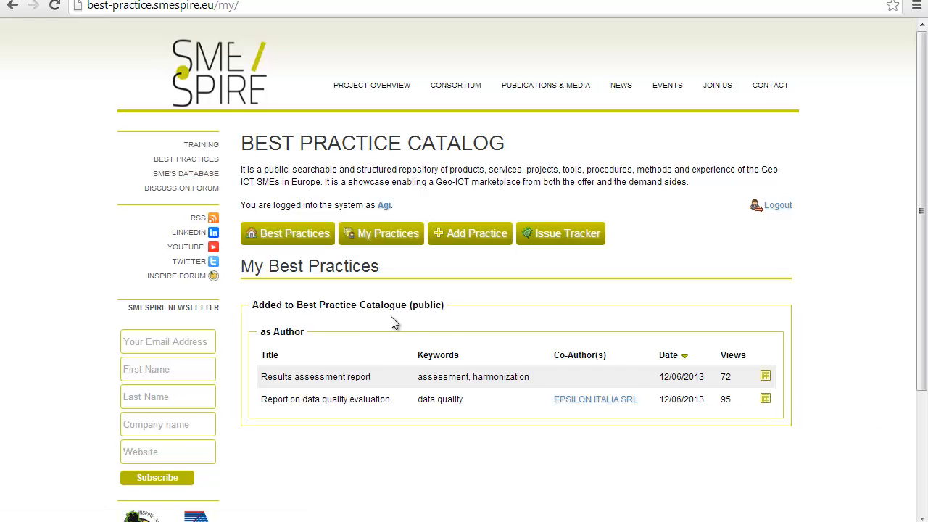
# Step: Open 'Report on data quality evaluation', view its initial data without changes, then go to Issue Tracker
pyautogui.click(766, 400)
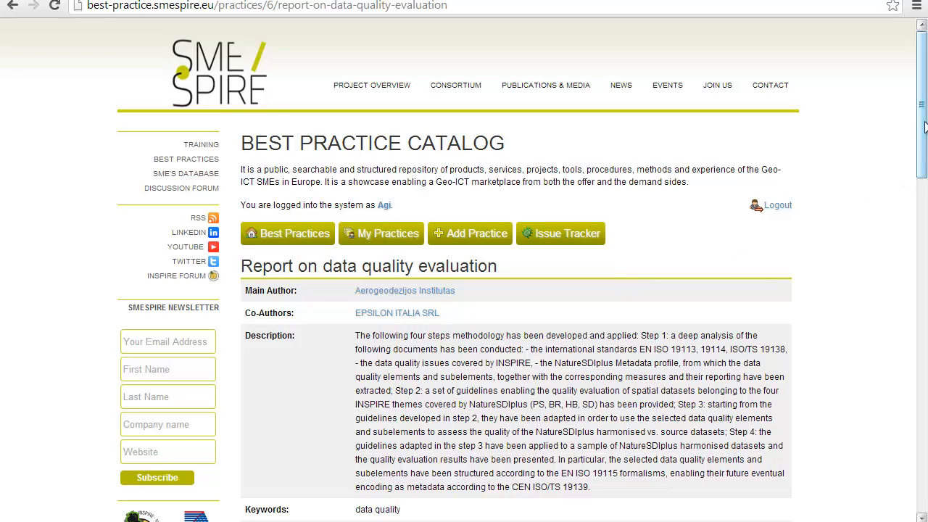
pyautogui.moveTo(924, 129); pyautogui.dragTo(924, 187)
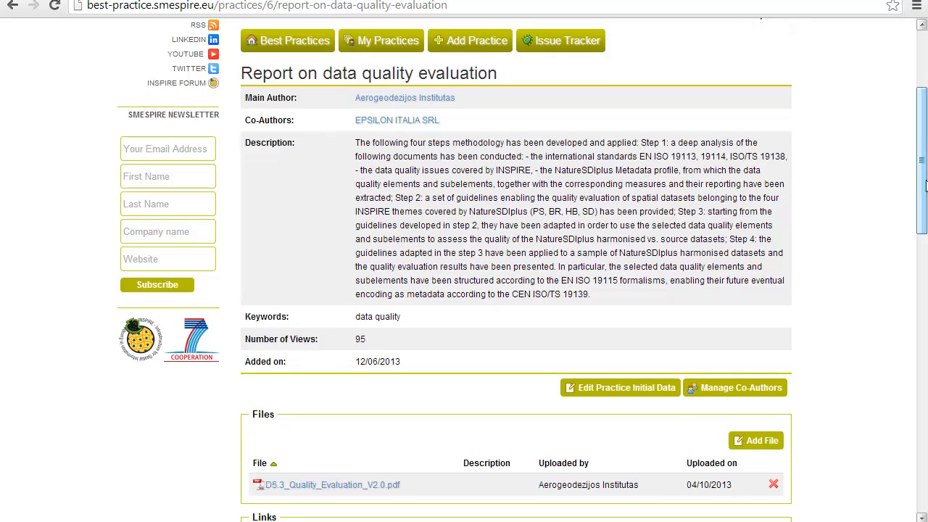
pyautogui.click(661, 393)
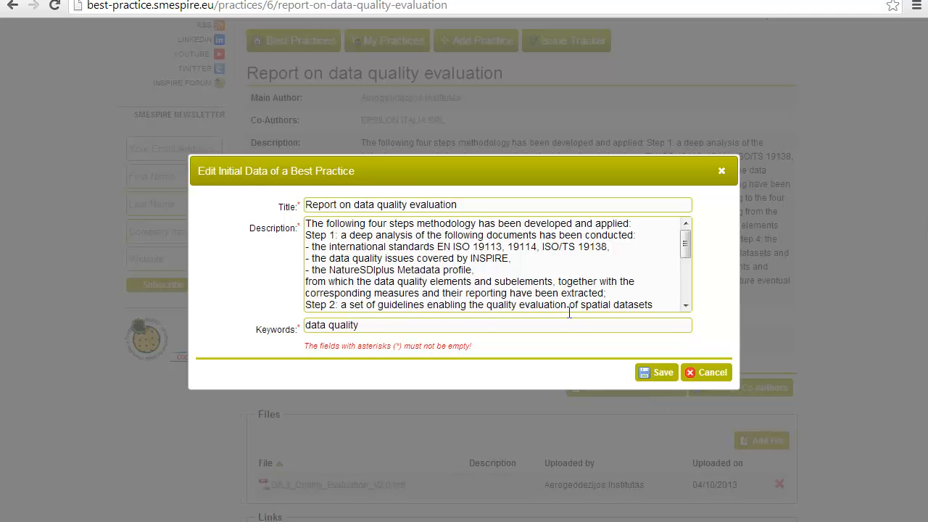
pyautogui.click(713, 372)
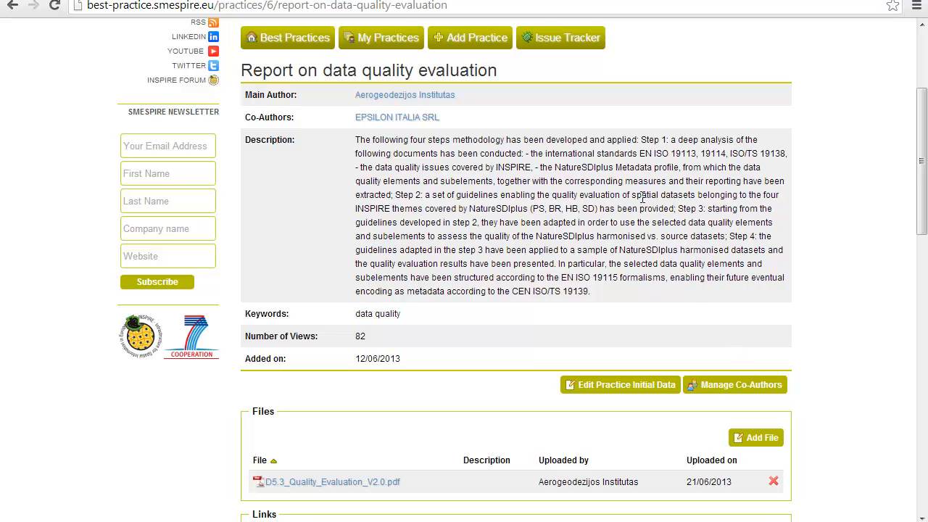
pyautogui.click(548, 44)
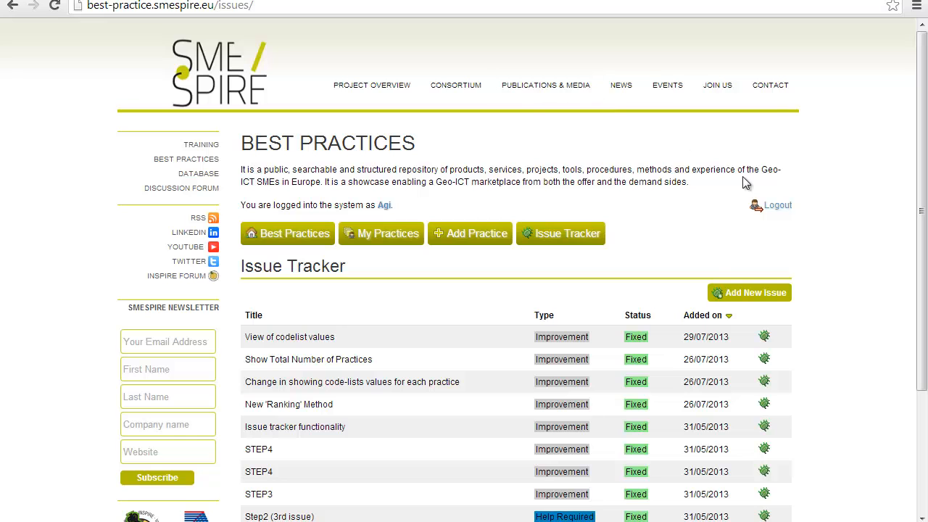
# Step: Read the 'View of codelist values' issue details, then return to the Issue Tracker list
pyautogui.scroll(-1, 859, 208)
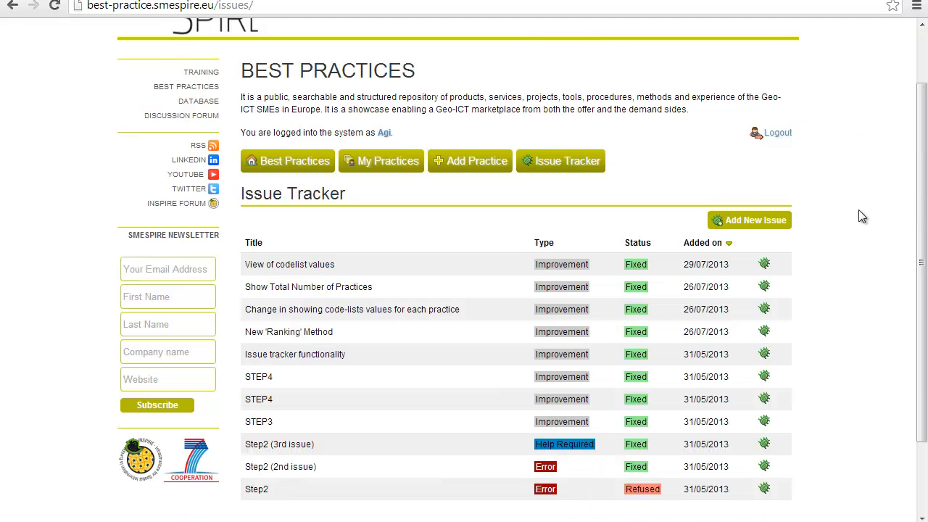
pyautogui.moveTo(924, 189); pyautogui.dragTo(925, 254)
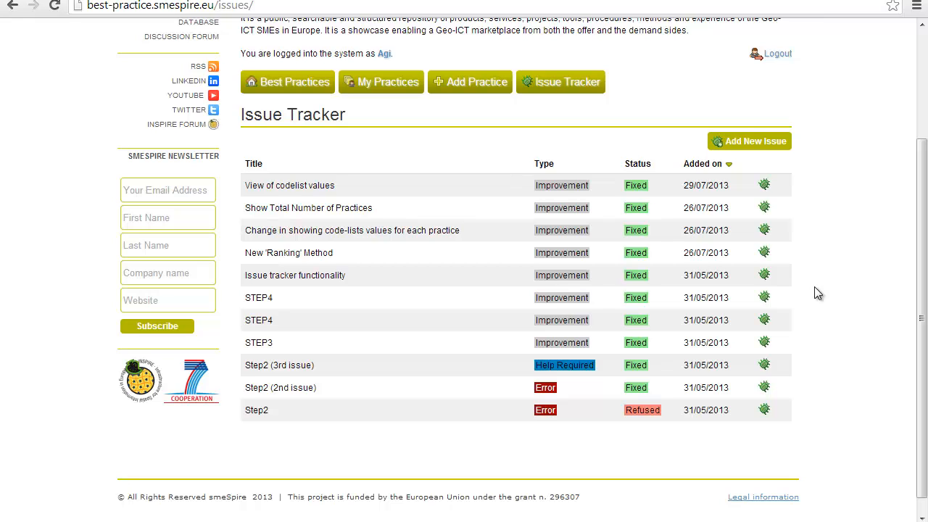
pyautogui.click(765, 187)
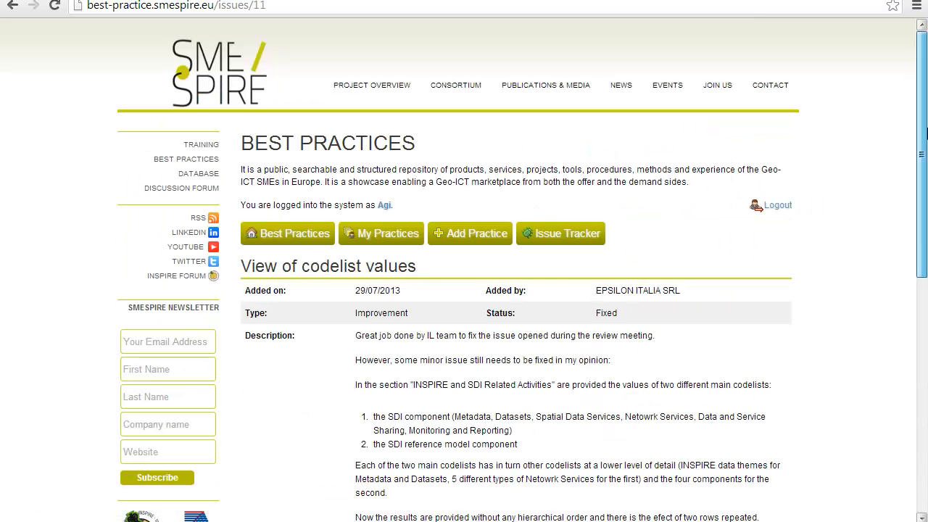
pyautogui.scroll(-1, 921, 155)
pyautogui.moveTo(922, 155); pyautogui.dragTo(925, 390)
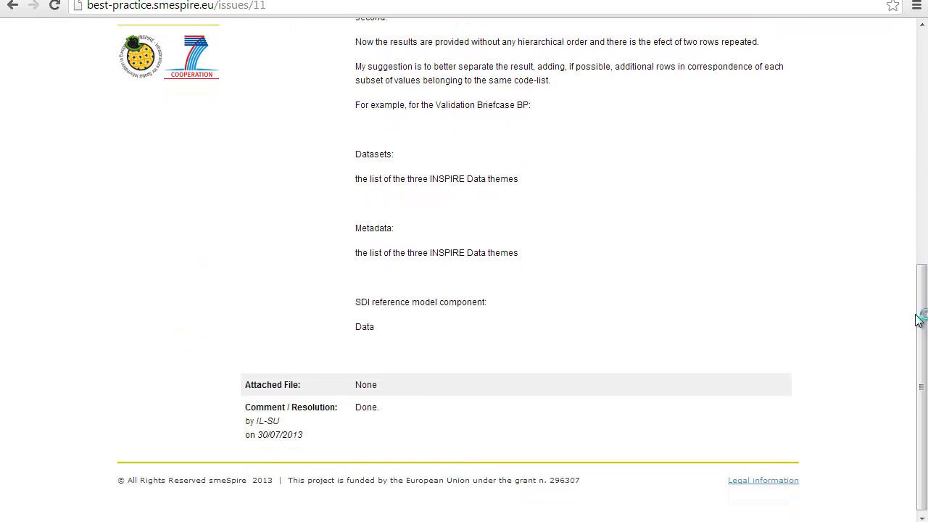
pyautogui.hotkey('alt', 'Left')
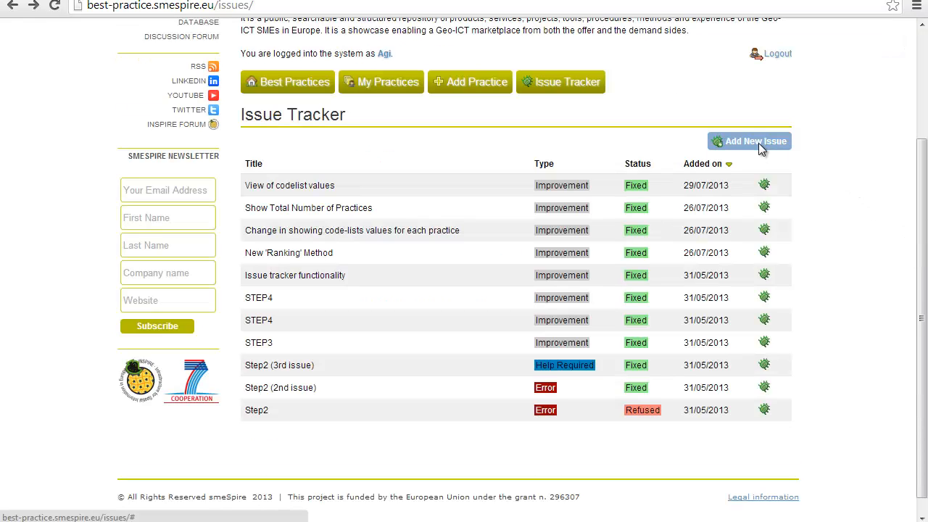
# Step: Add a new issue titled 'Test' of type Error with description 'Test' and save it
pyautogui.click(758, 143)
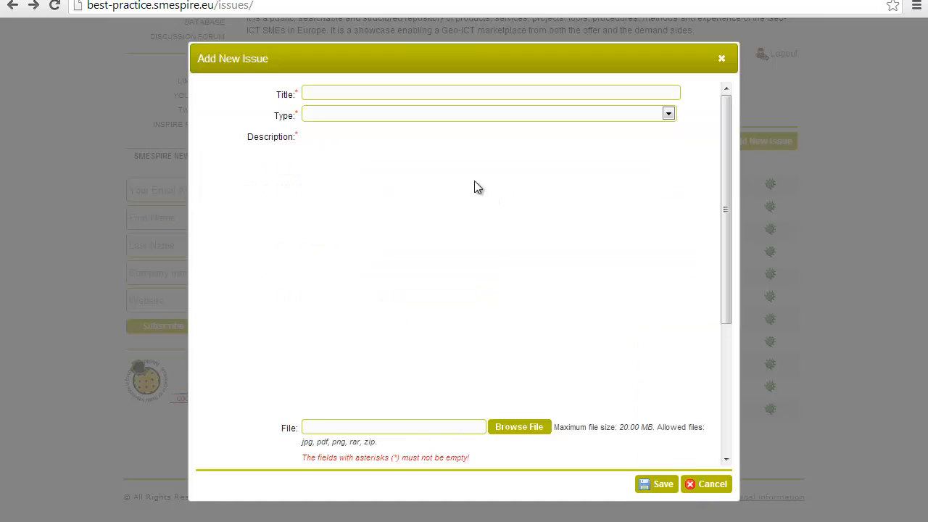
pyautogui.click(379, 95)
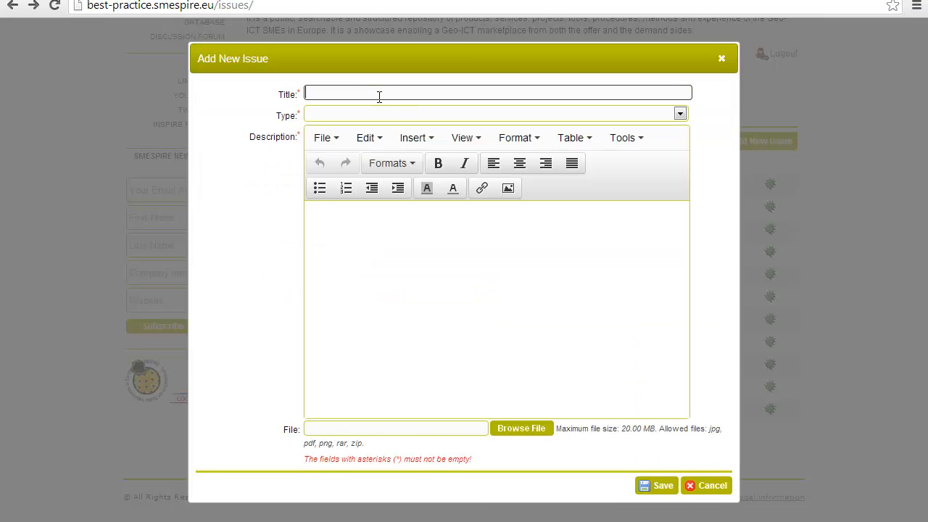
pyautogui.write('Test')
pyautogui.click(376, 114)
pyautogui.click(375, 142)
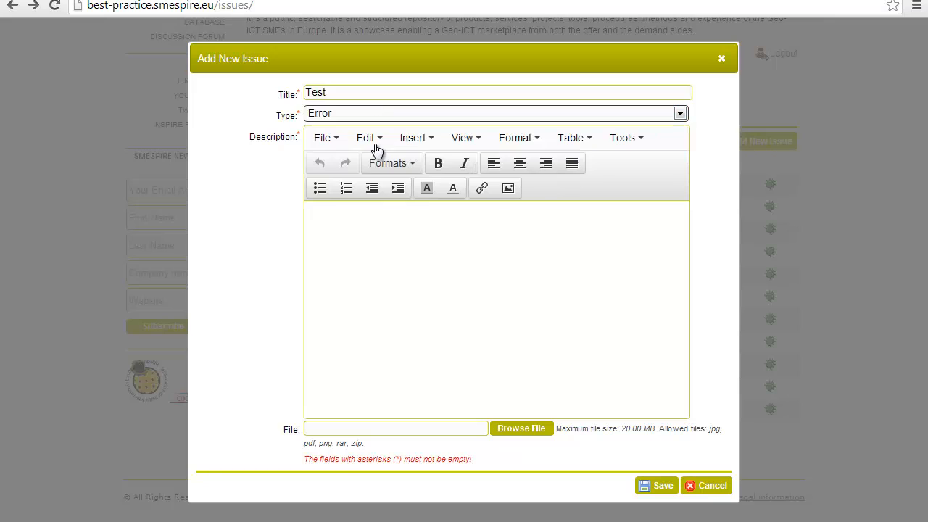
pyautogui.click(367, 267)
pyautogui.write('Test')
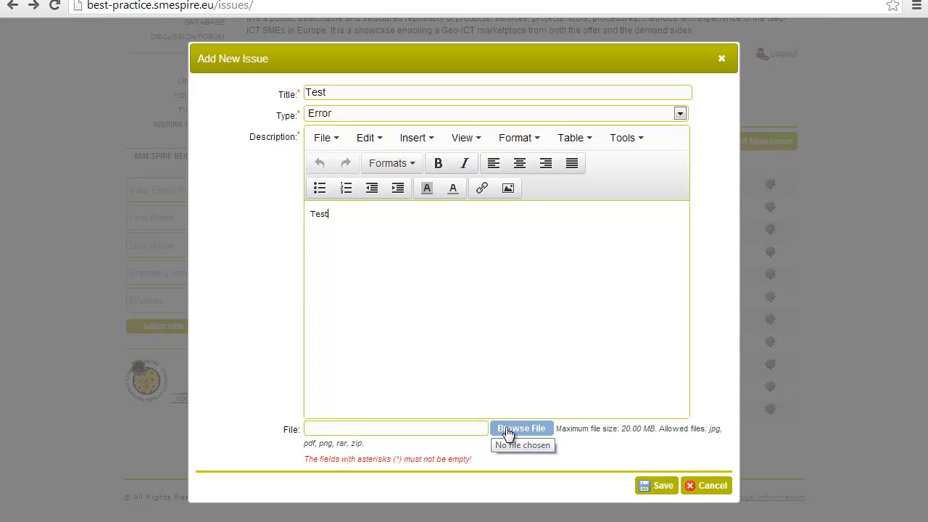
pyautogui.click(663, 489)
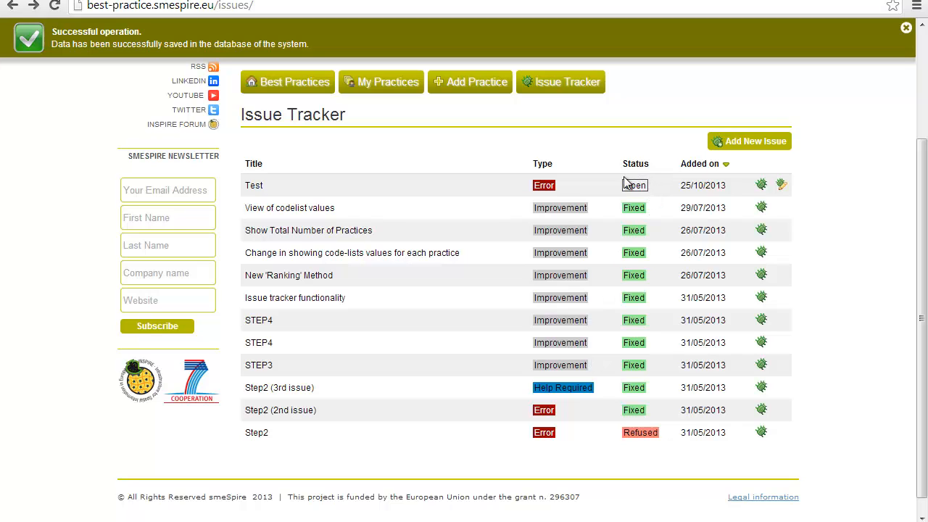
pyautogui.moveTo(613, 185); pyautogui.dragTo(648, 193)
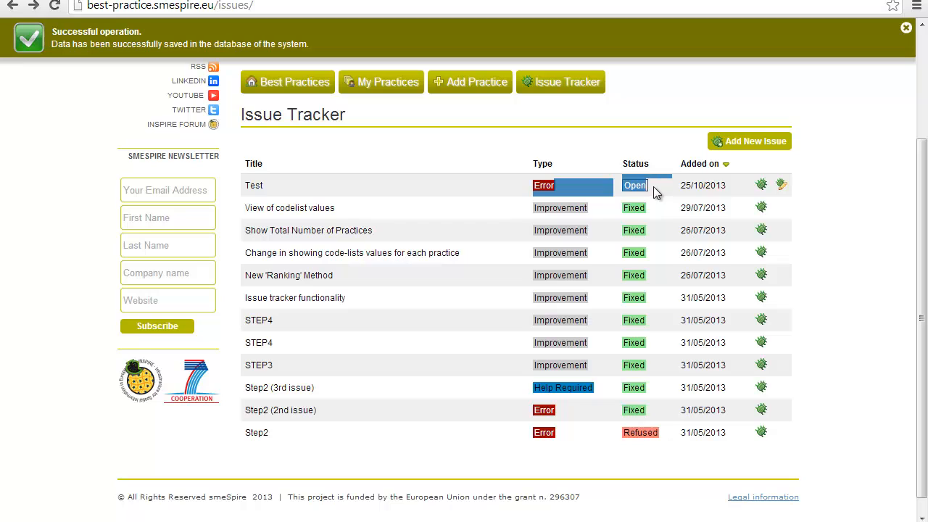
pyautogui.click(653, 186)
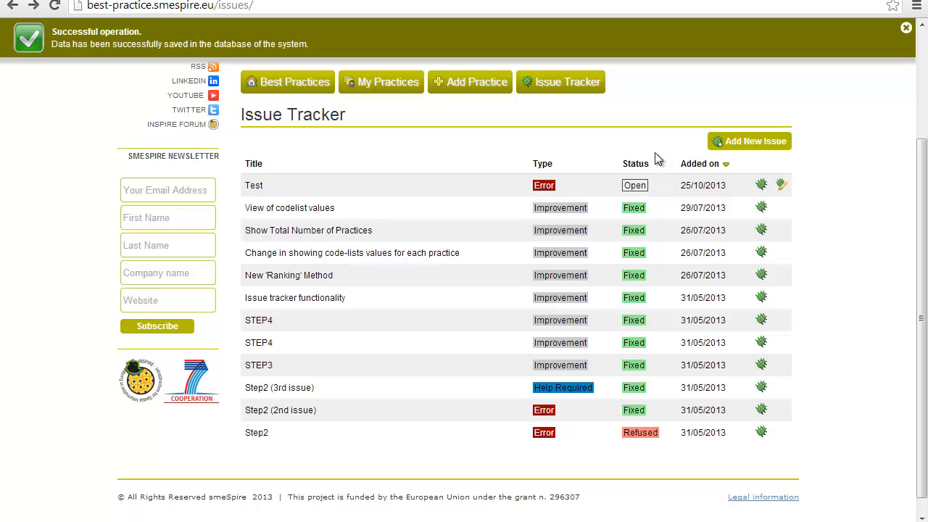